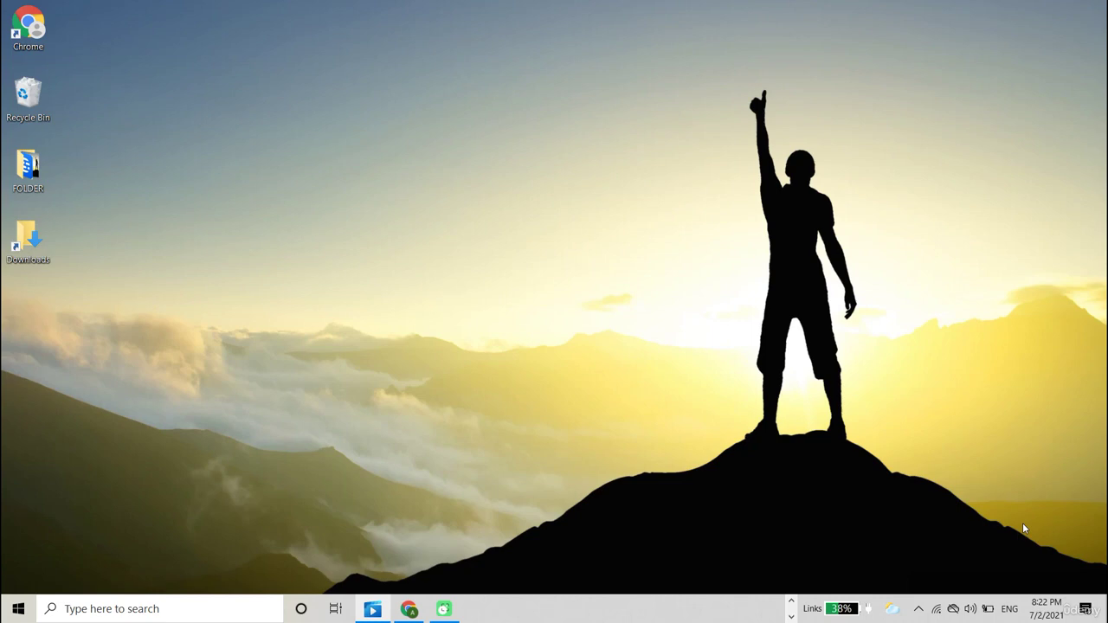
# - Switch to Chrome, search the web for anaconda and open the official anaconda.com site
pyautogui.click(415, 614)
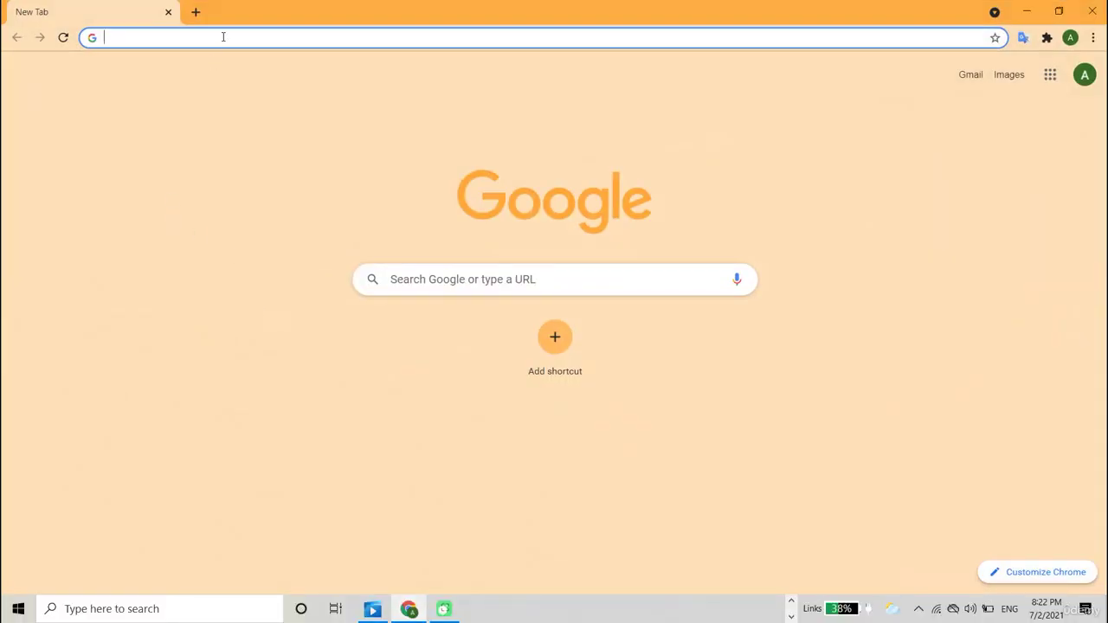
pyautogui.click(223, 38)
pyautogui.write('anacond')
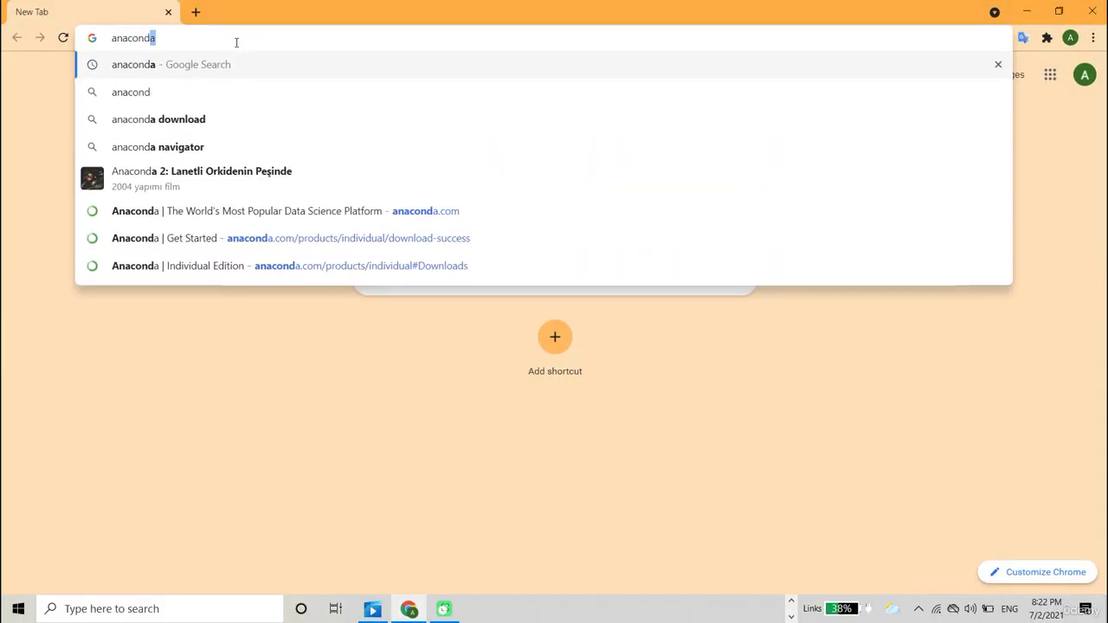
pyautogui.press('Return')
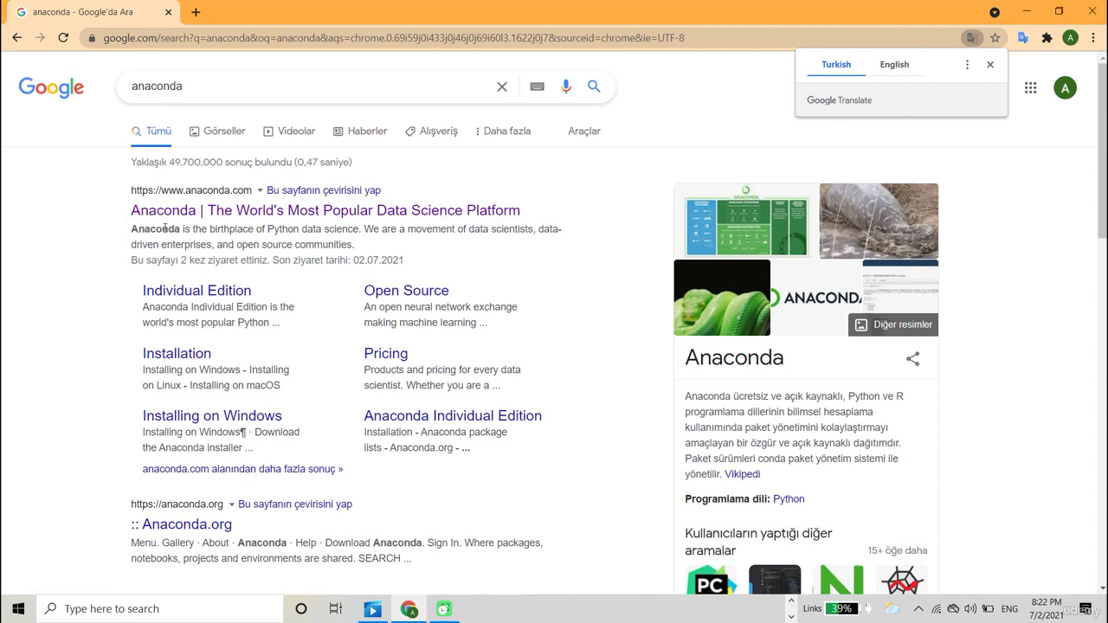
pyautogui.click(297, 219)
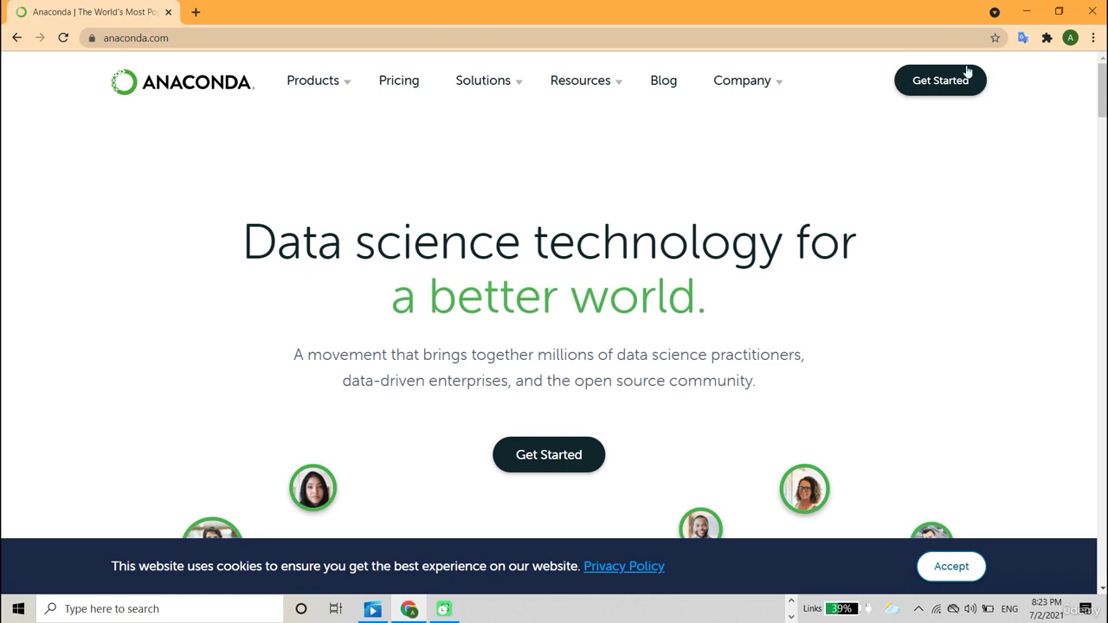
# - Go to the Anaconda installers and download the Windows 64-Bit Graphical Installer for Python 3.8
pyautogui.click(932, 93)
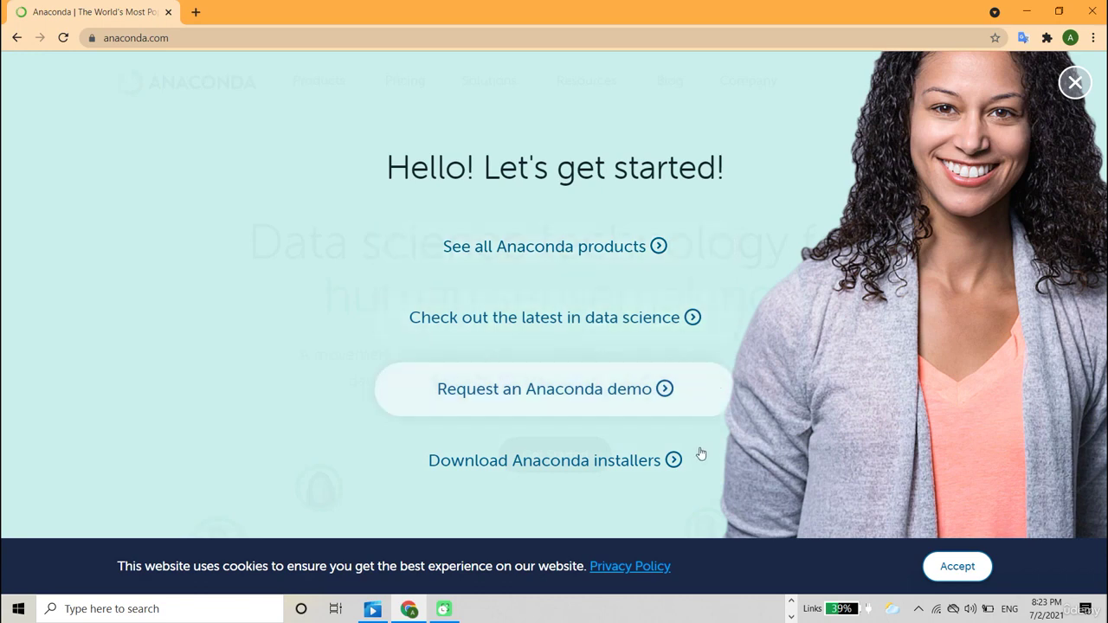
pyautogui.click(606, 460)
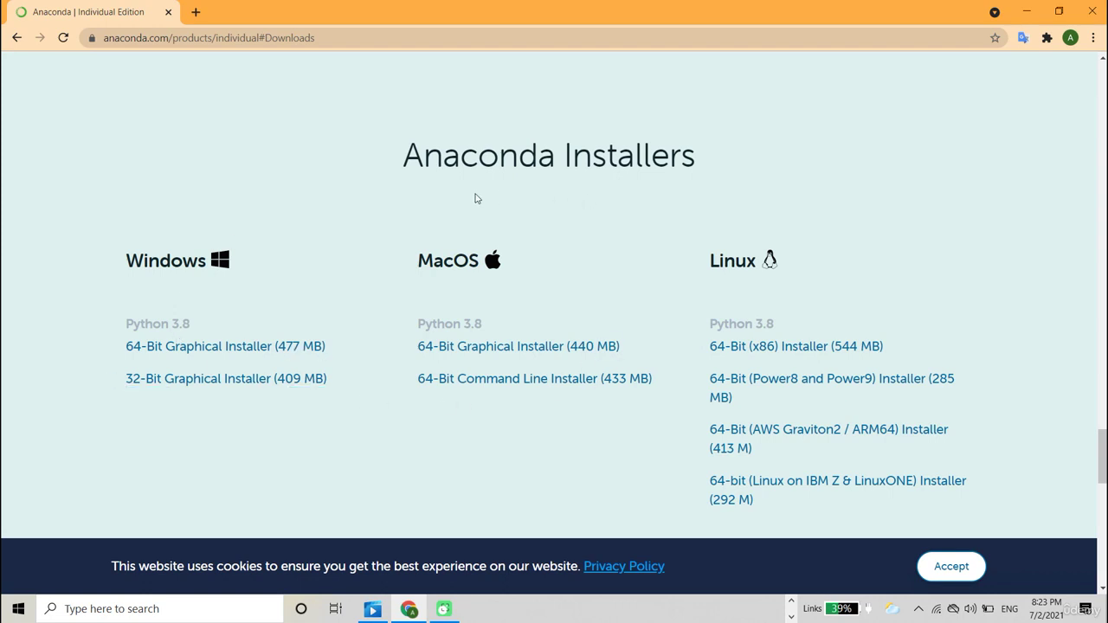
pyautogui.click(302, 351)
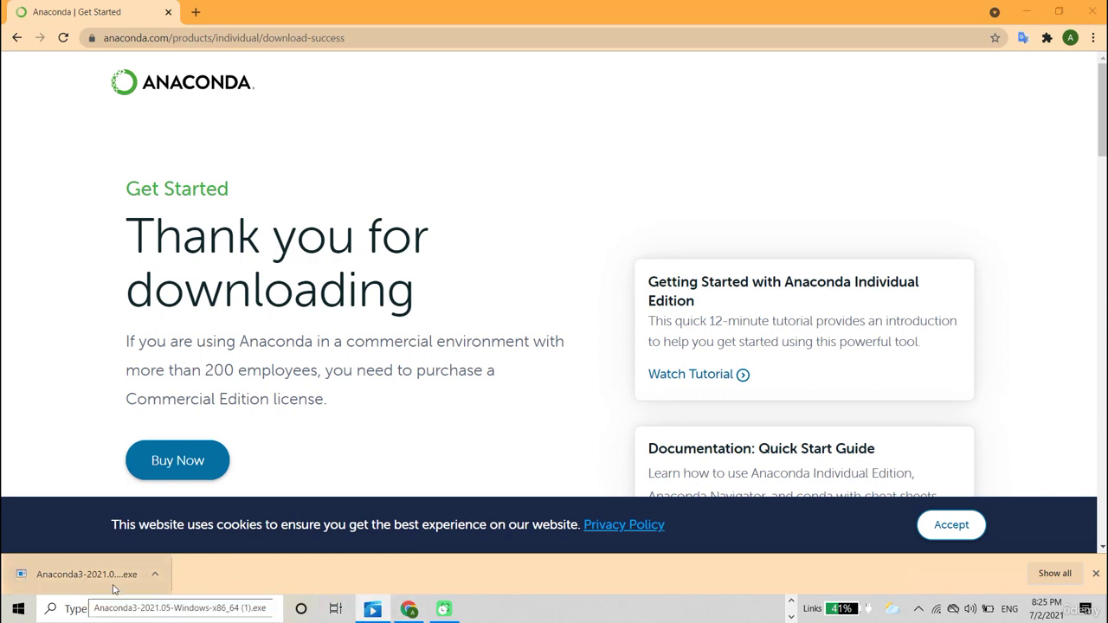
# - Minimize the browser, open the Downloads folder and start the Anaconda3-2021.05-Windows-x86_64 installer from today's files
pyautogui.click(1023, 13)
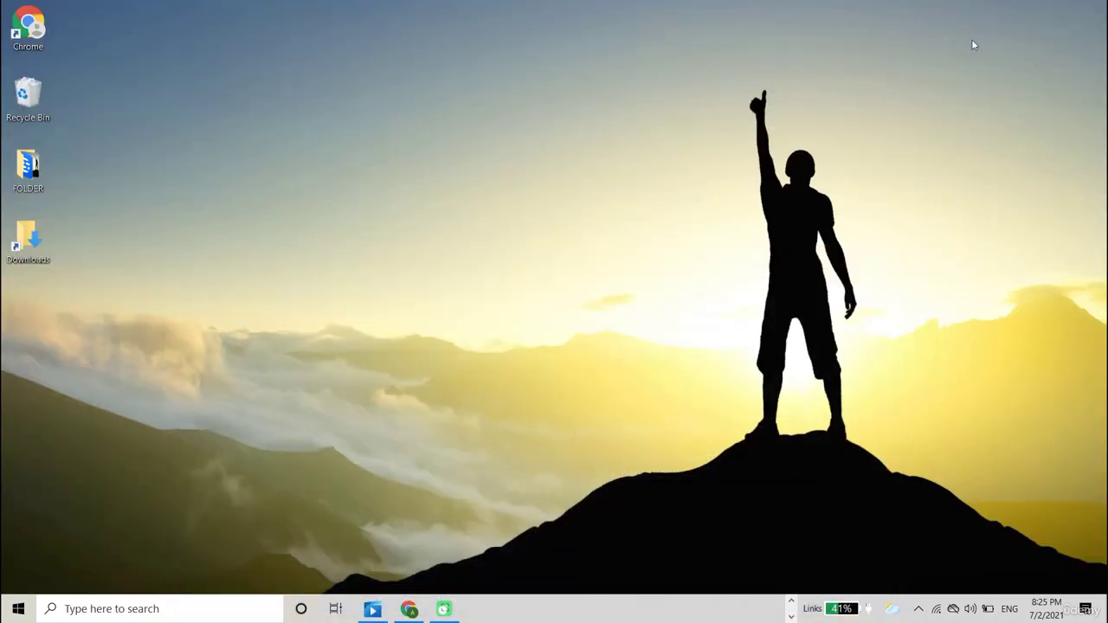
pyautogui.doubleClick(28, 235)
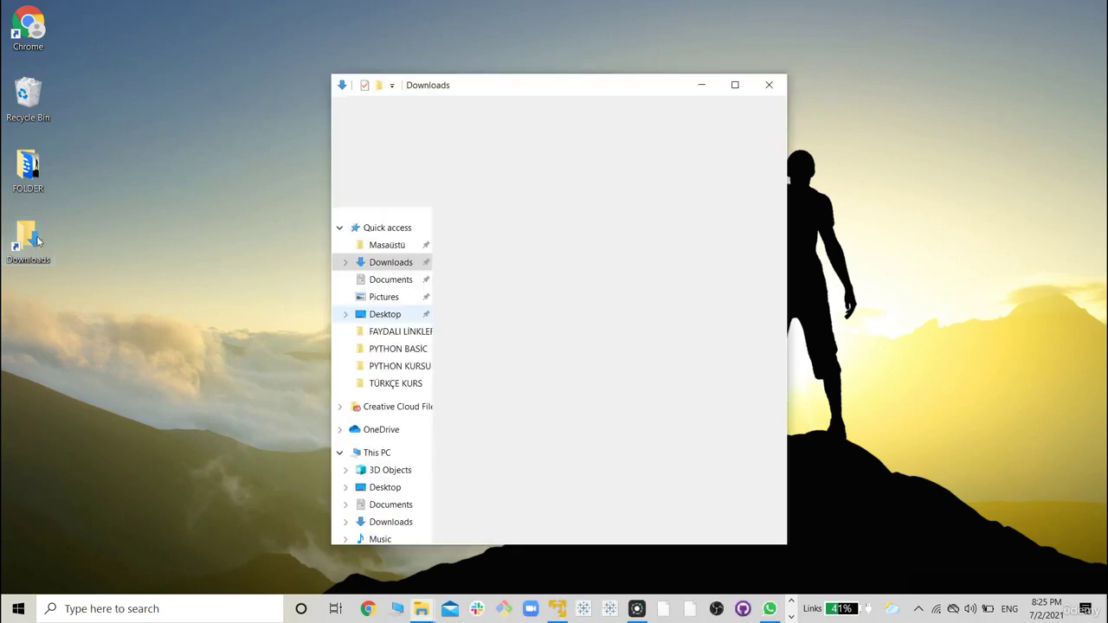
pyautogui.click(454, 238)
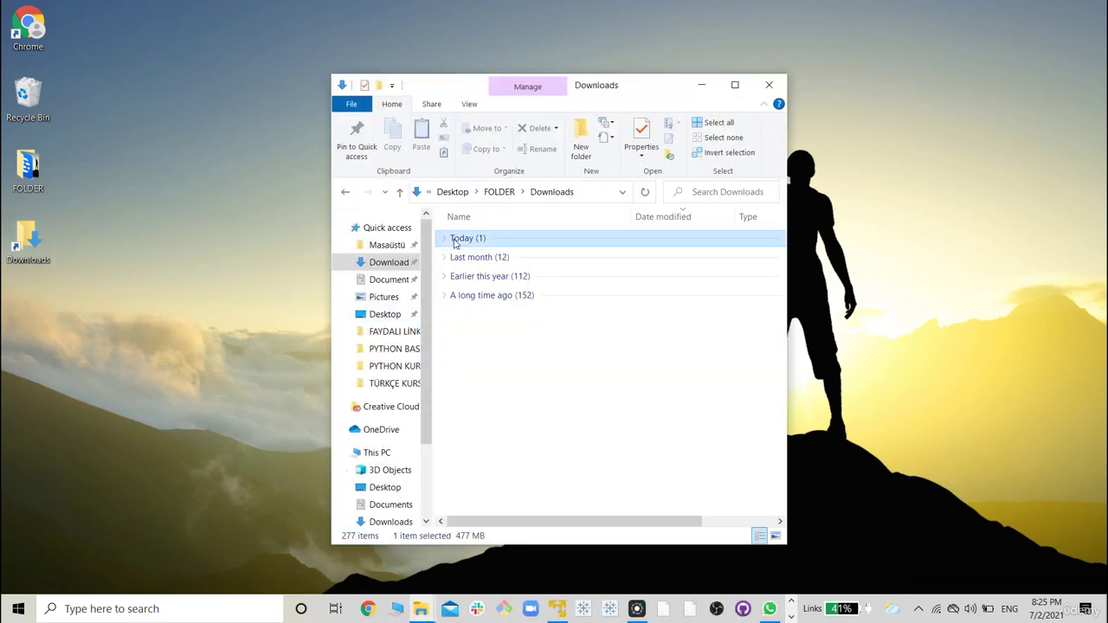
pyautogui.click(444, 238)
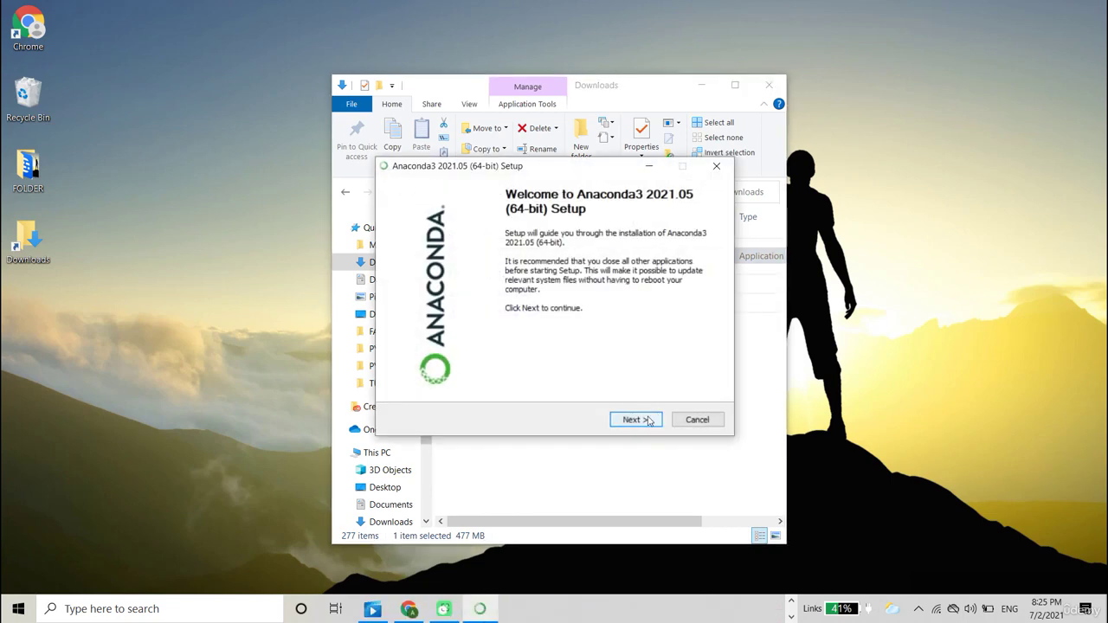
# - Accept the Anaconda3 license agreement and proceed with the Just Me installation type and the default destination folder
pyautogui.click(648, 420)
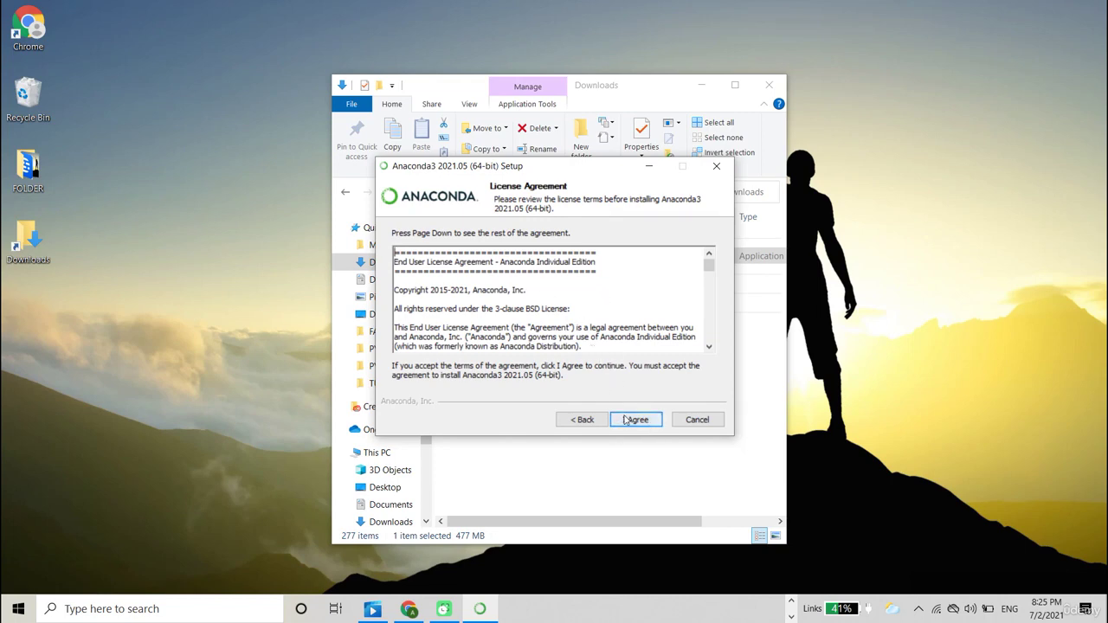
pyautogui.click(635, 419)
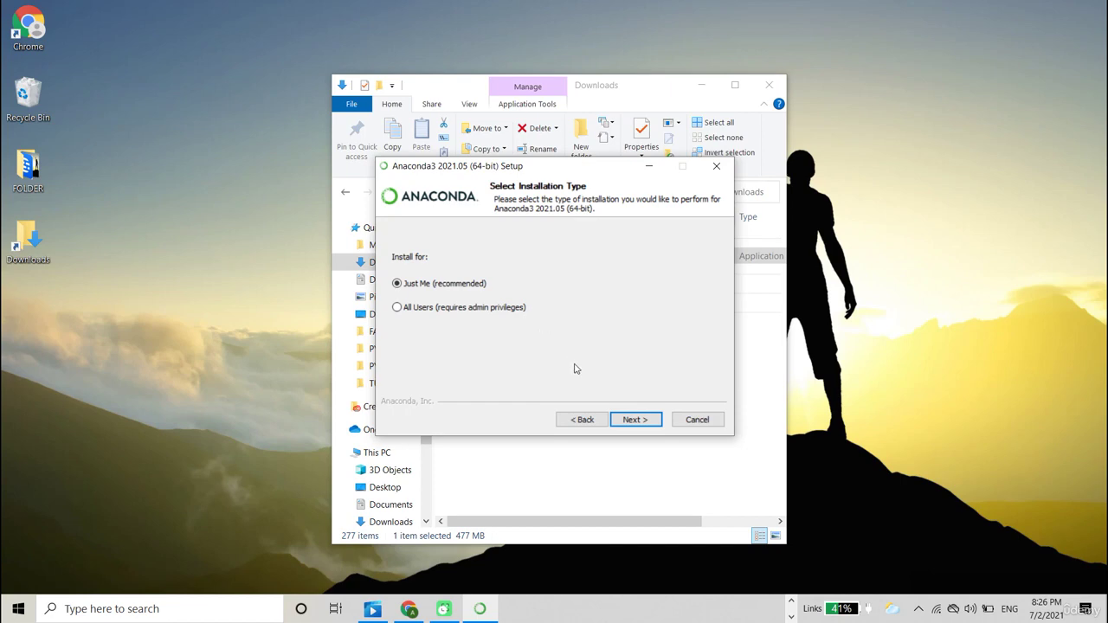
pyautogui.click(634, 420)
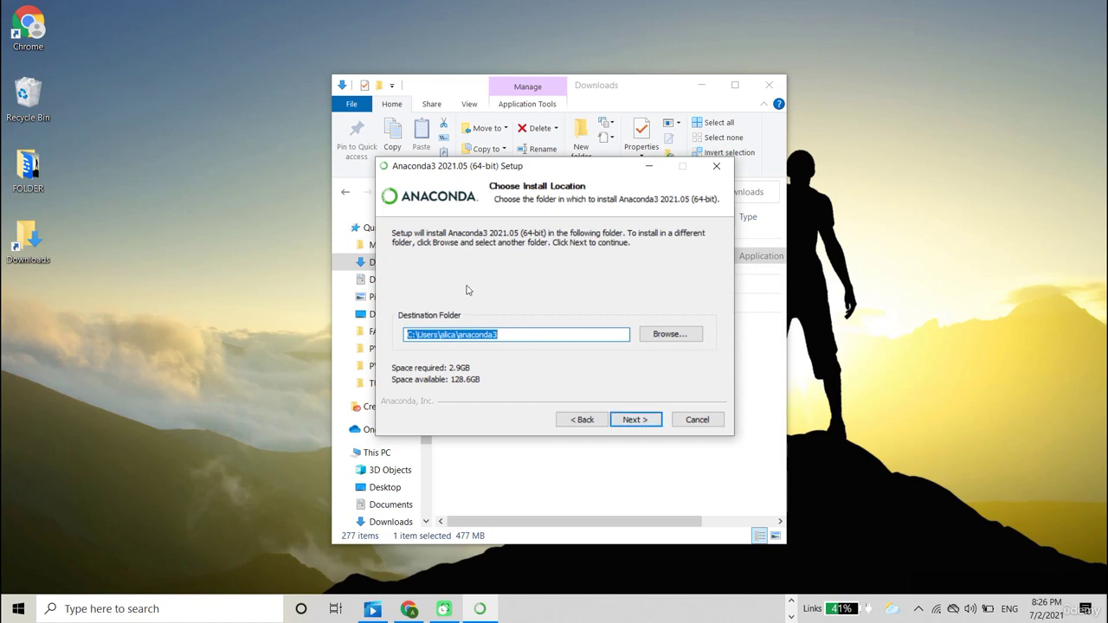
pyautogui.click(651, 428)
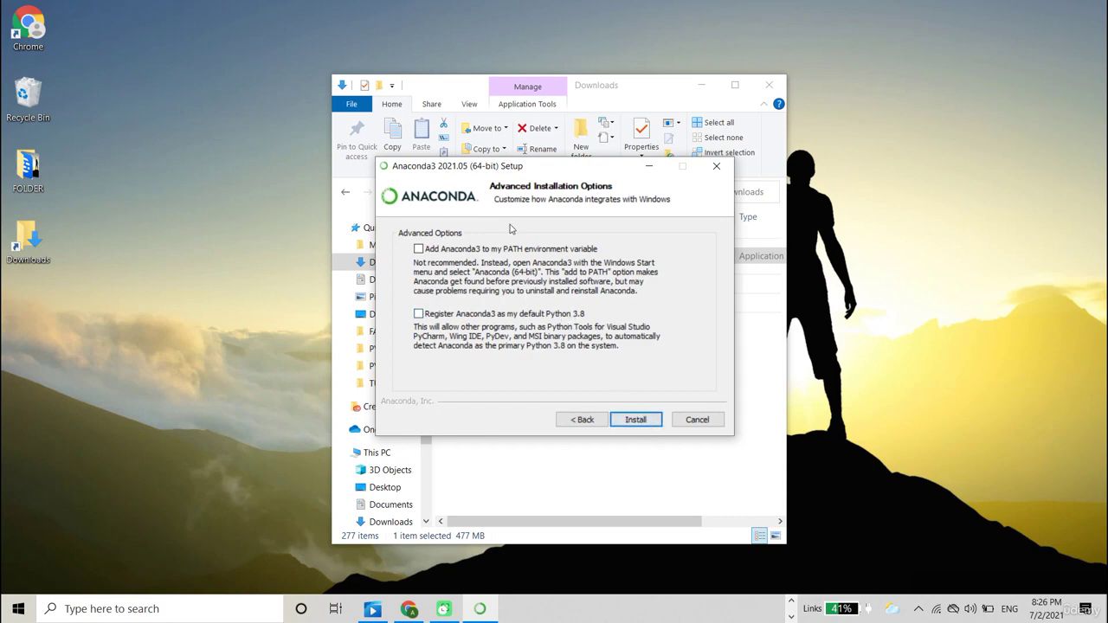
# - Register Anaconda3 as the default Python 3.8 despite the existing Python version, and start the installation
pyautogui.click(419, 315)
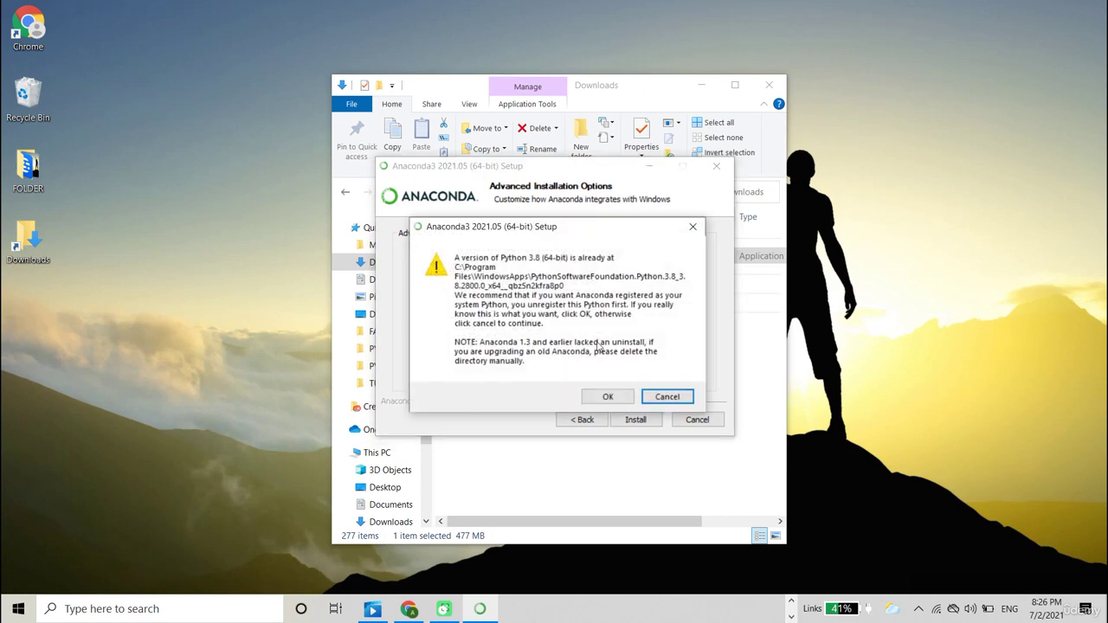
pyautogui.click(625, 398)
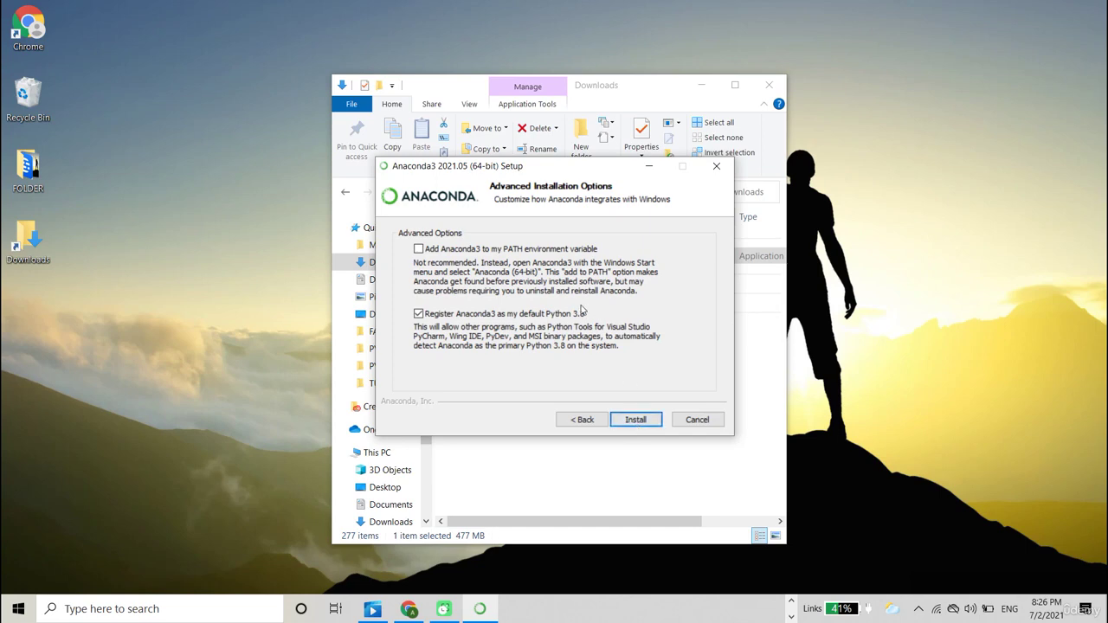
pyautogui.click(647, 420)
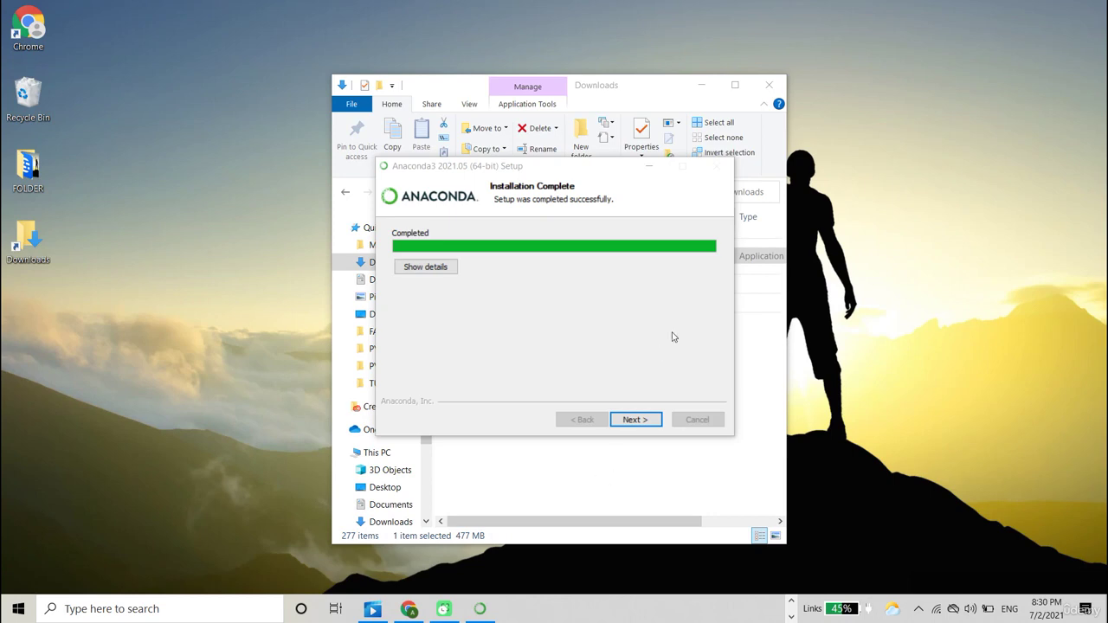
# - Proceed through the remaining setup pages and finish the Anaconda3 setup wizard
pyautogui.click(636, 421)
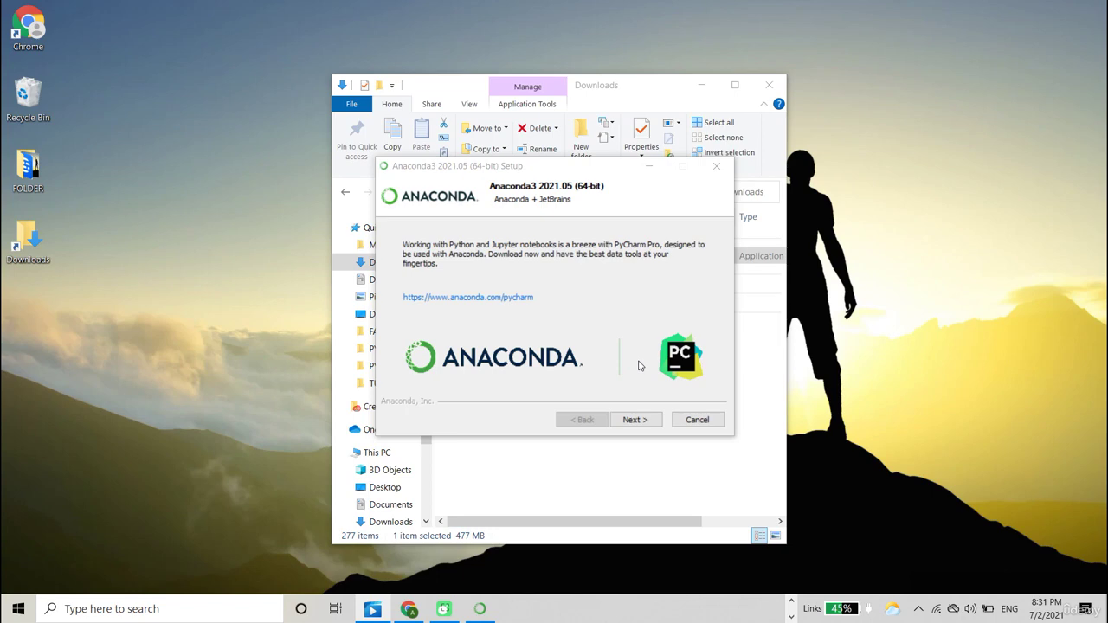
pyautogui.click(633, 422)
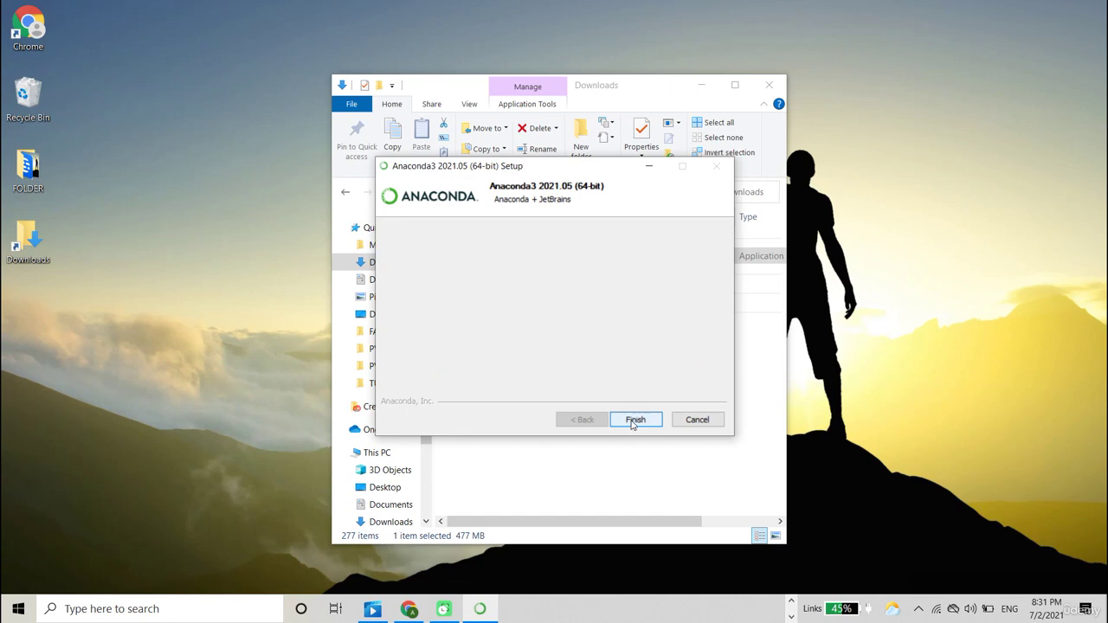
pyautogui.click(634, 422)
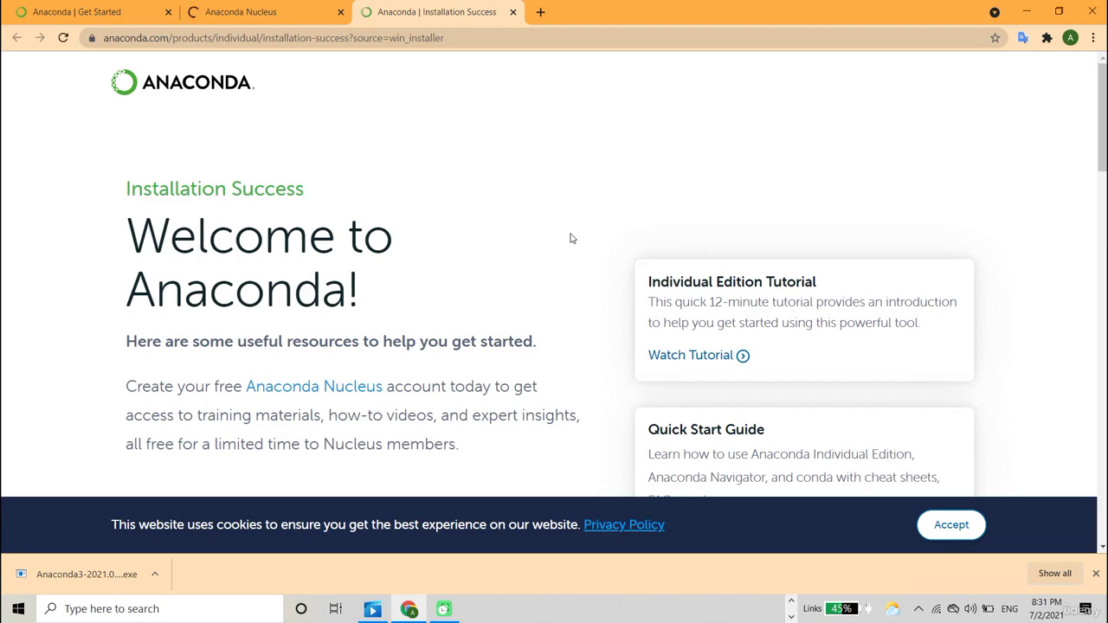
# - Close the Anaconda Nucleus, Installation Success and Get Started pages, and close the Downloads folder window
pyautogui.click(275, 6)
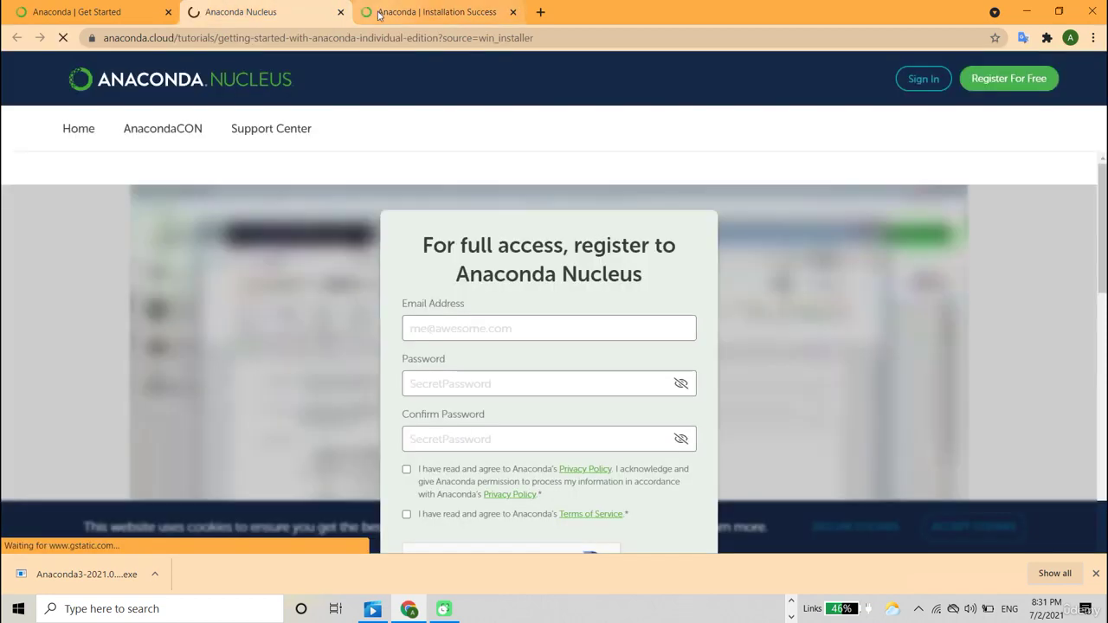
pyautogui.click(379, 12)
pyautogui.click(340, 12)
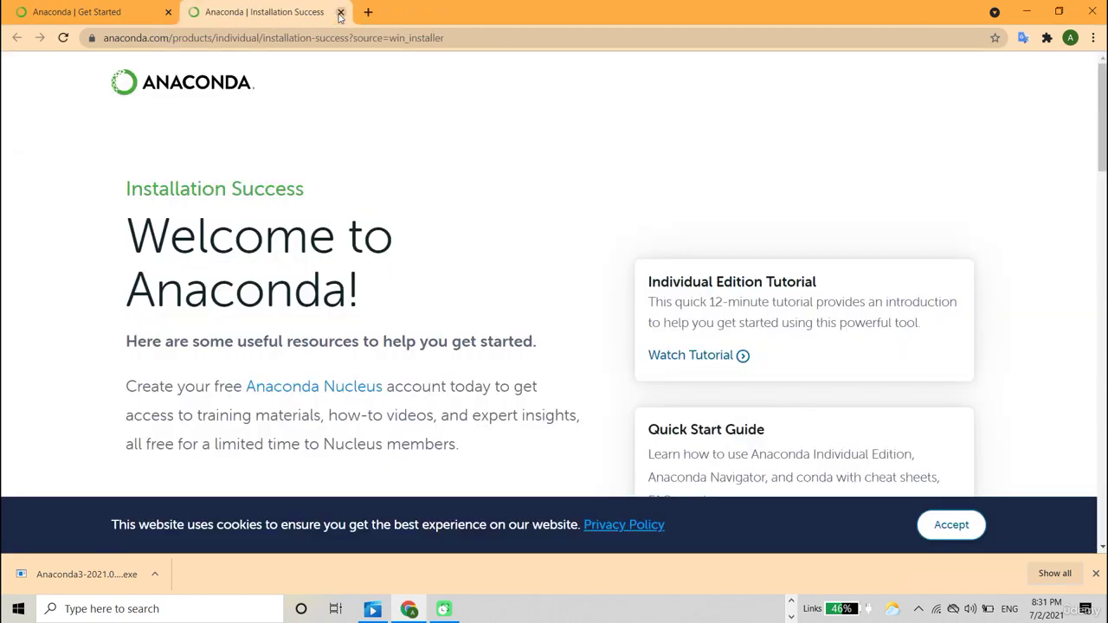
pyautogui.click(340, 12)
pyautogui.click(169, 12)
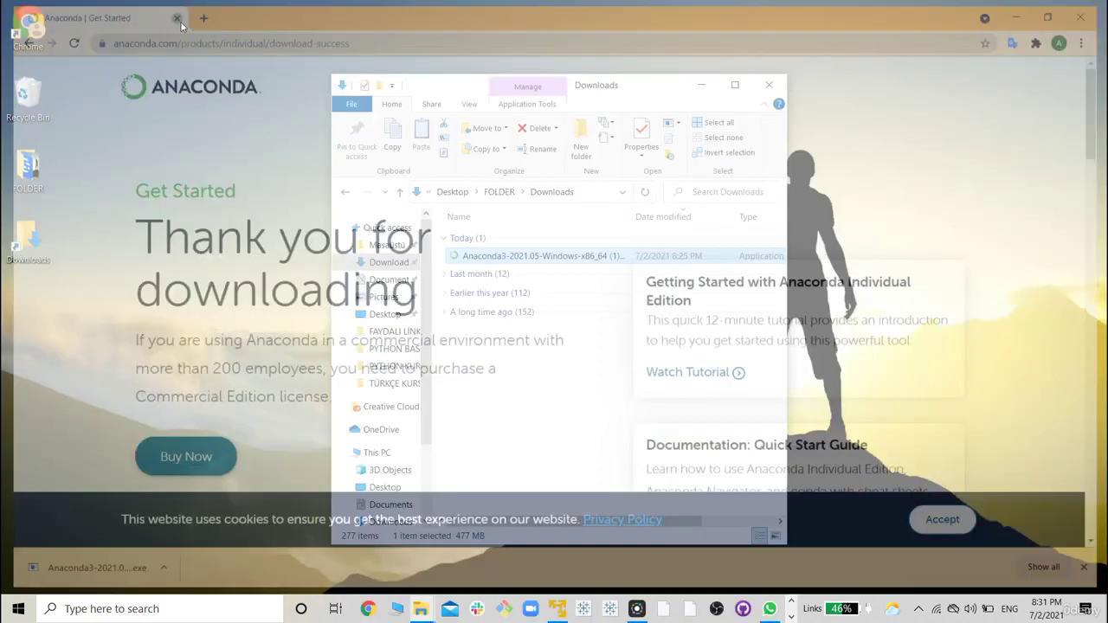
pyautogui.click(768, 84)
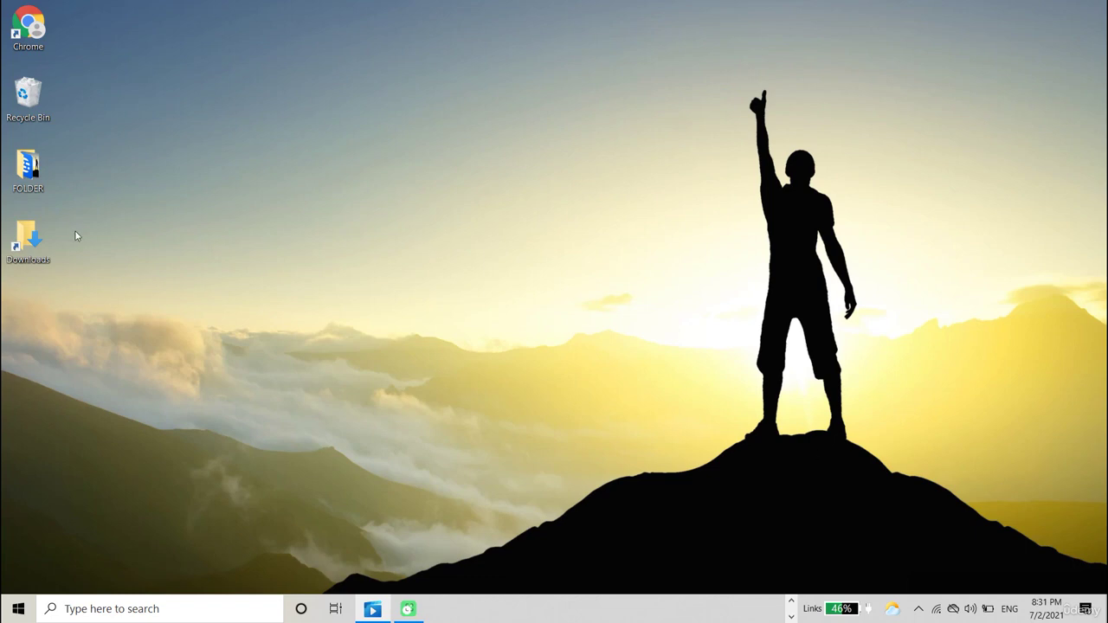
# - Reopen the Downloads folder, maximize its window and go to This PC
pyautogui.doubleClick(28, 236)
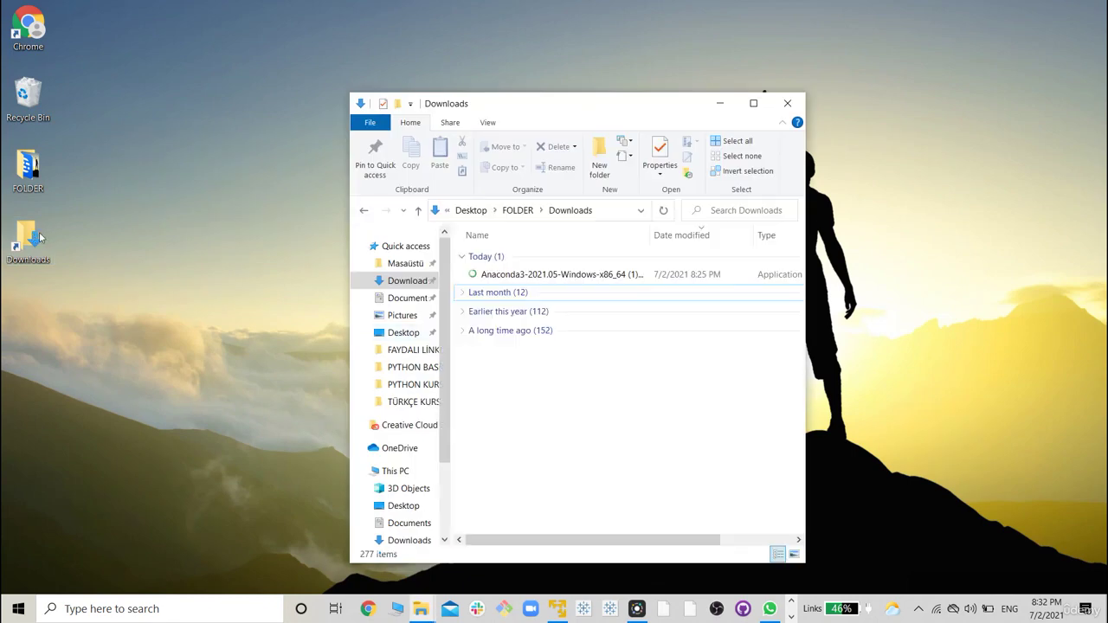
pyautogui.click(753, 104)
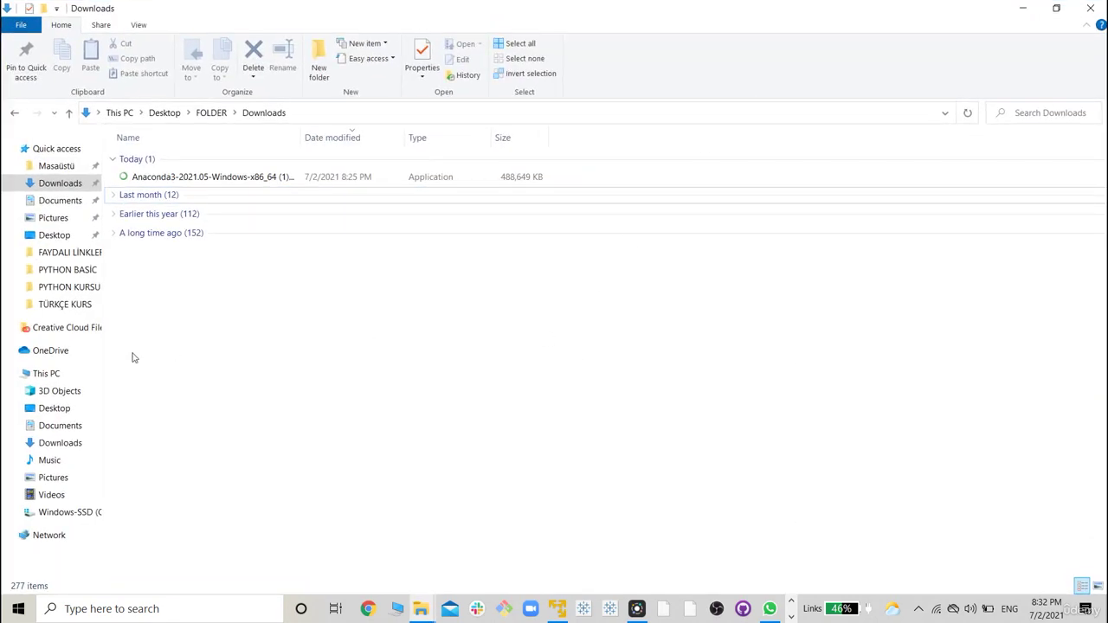
pyautogui.click(61, 351)
pyautogui.click(49, 373)
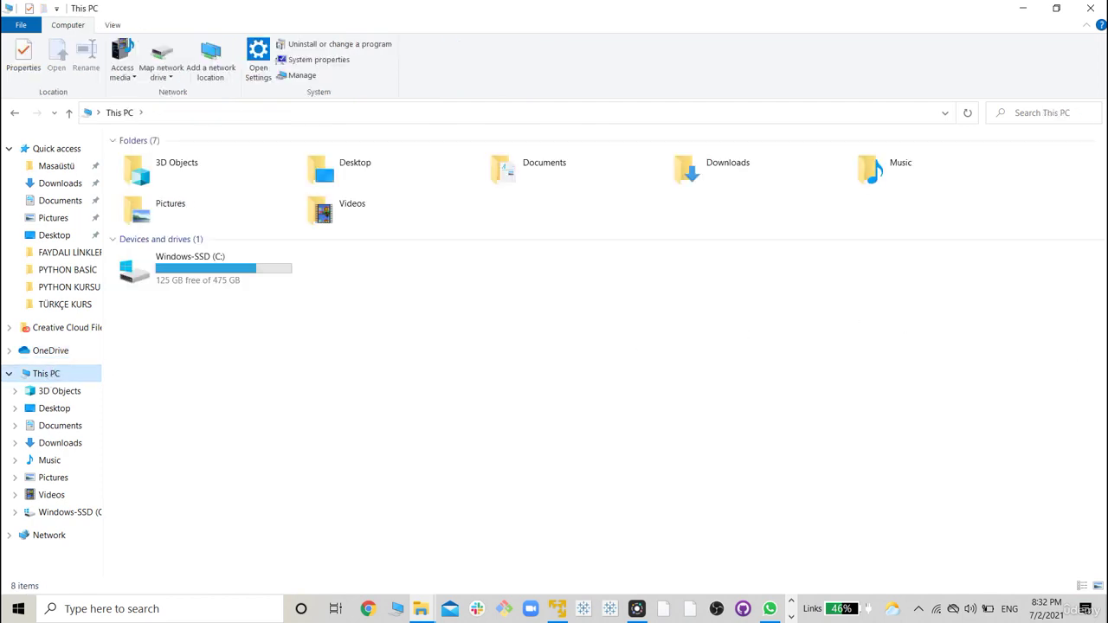
# - Search This PC for anaconda, launch Anaconda Navigator (Anaconda3), and clear away the File Explorer and OneDrive windows
pyautogui.click(1027, 112)
pyautogui.write('anaconda')
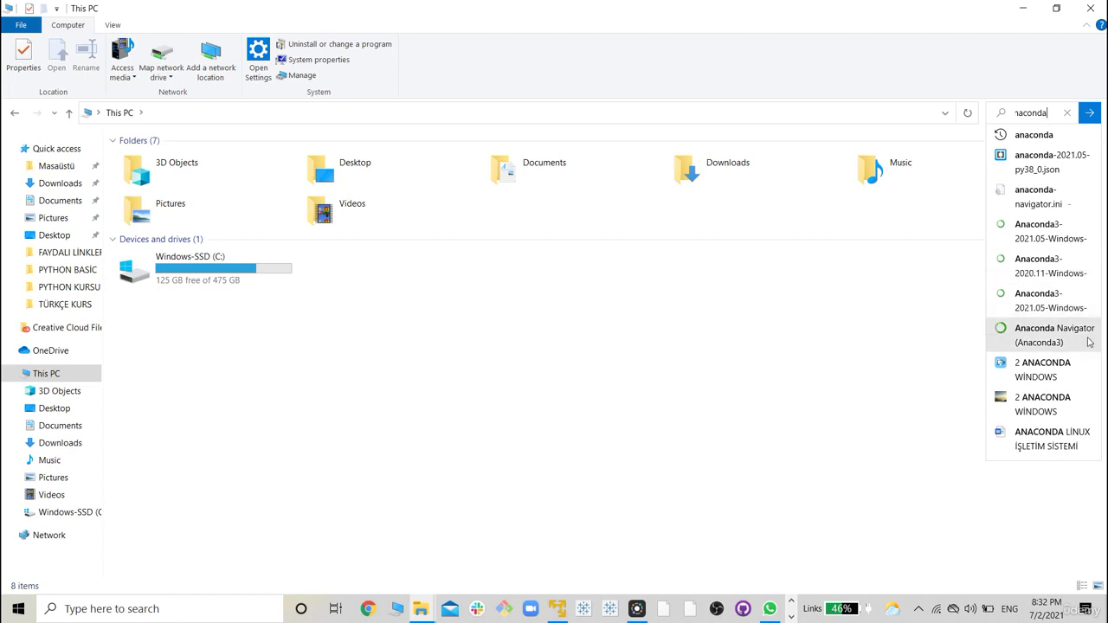
pyautogui.click(1034, 337)
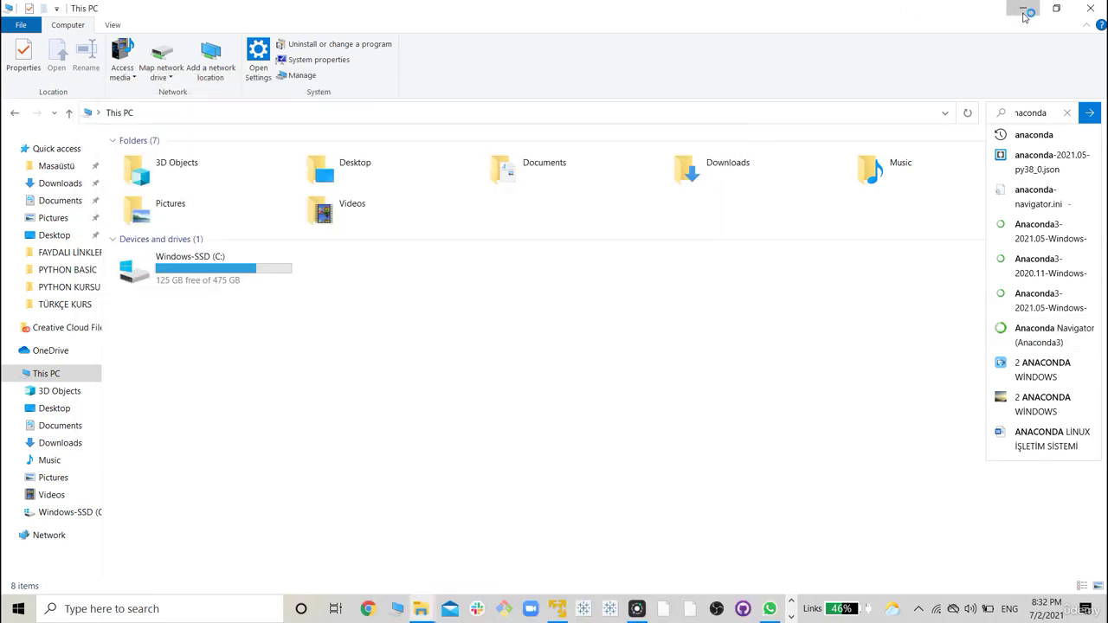
pyautogui.click(1023, 11)
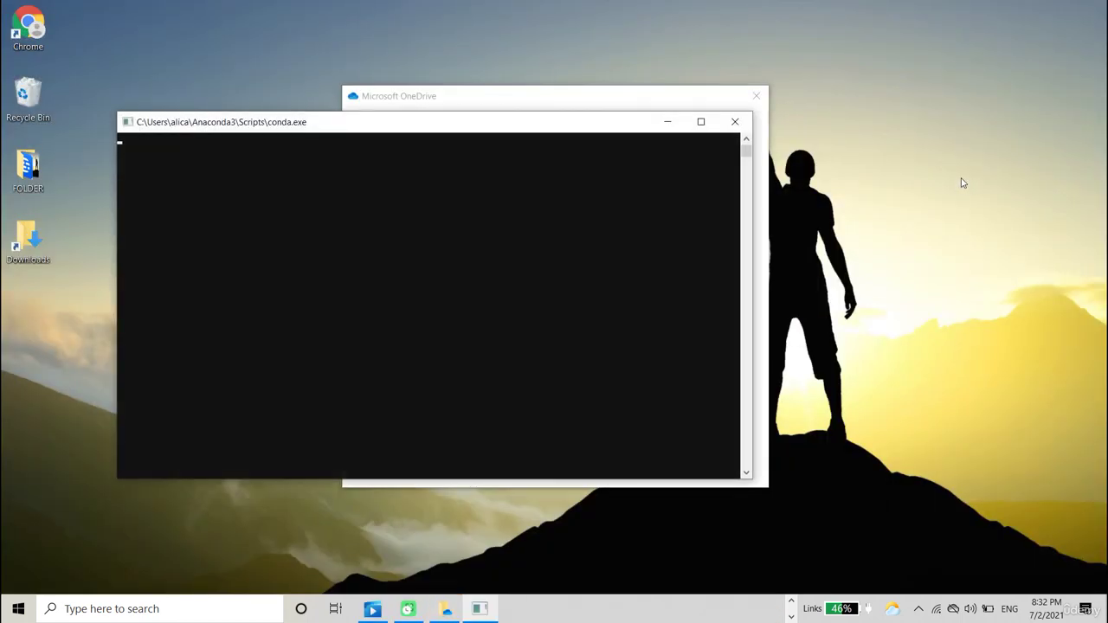
pyautogui.click(756, 96)
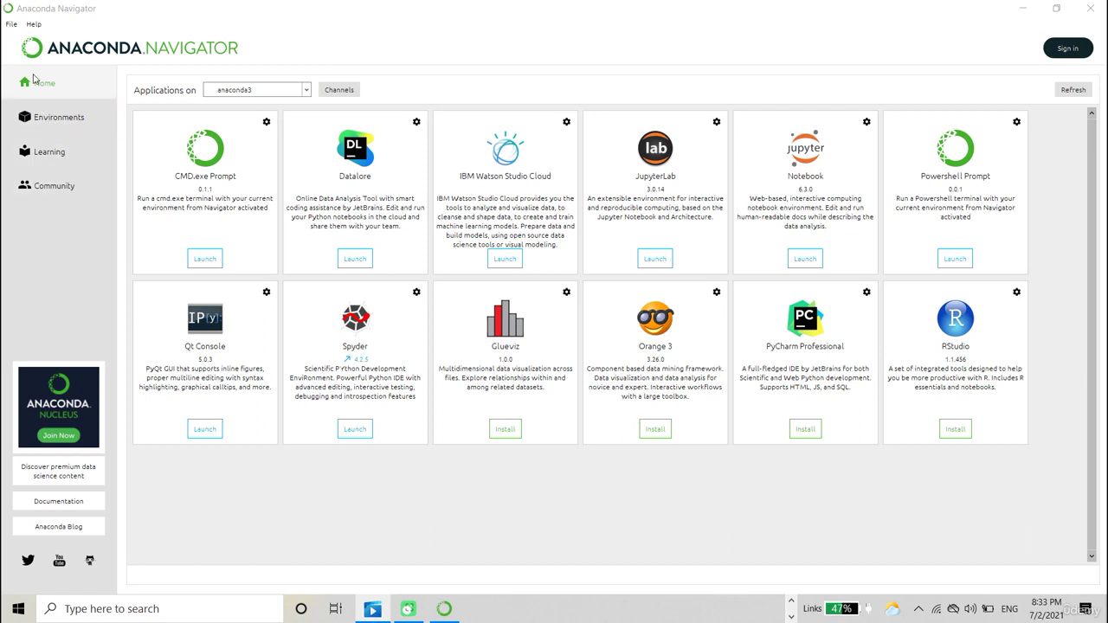
# - Look through the Environments, Learning and Community sections of Anaconda Navigator
pyautogui.click(52, 123)
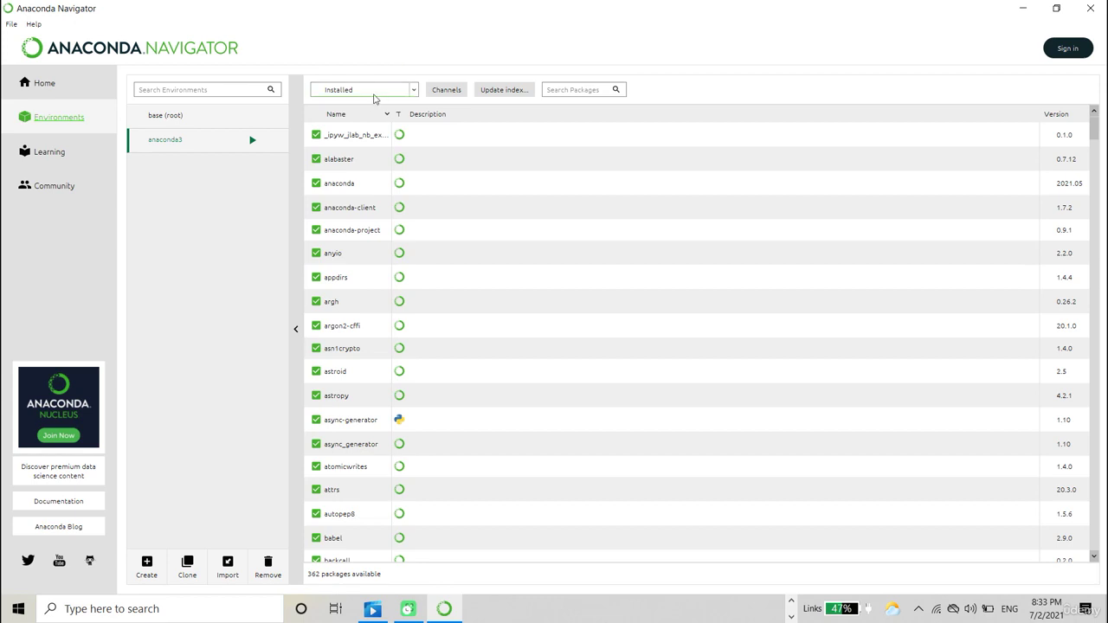
pyautogui.click(51, 158)
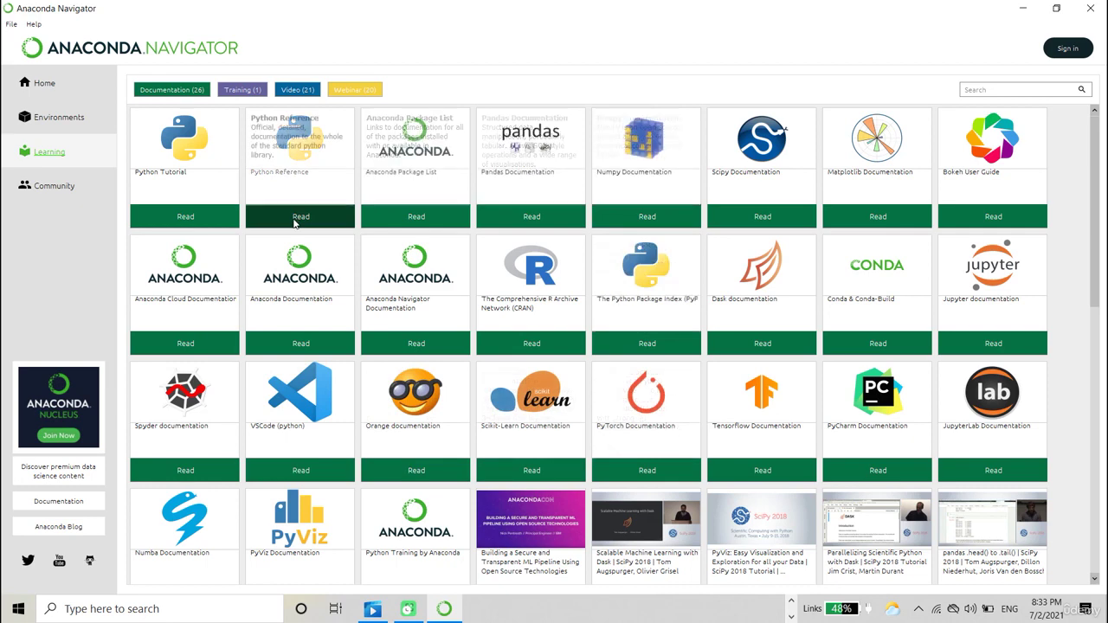
pyautogui.click(52, 189)
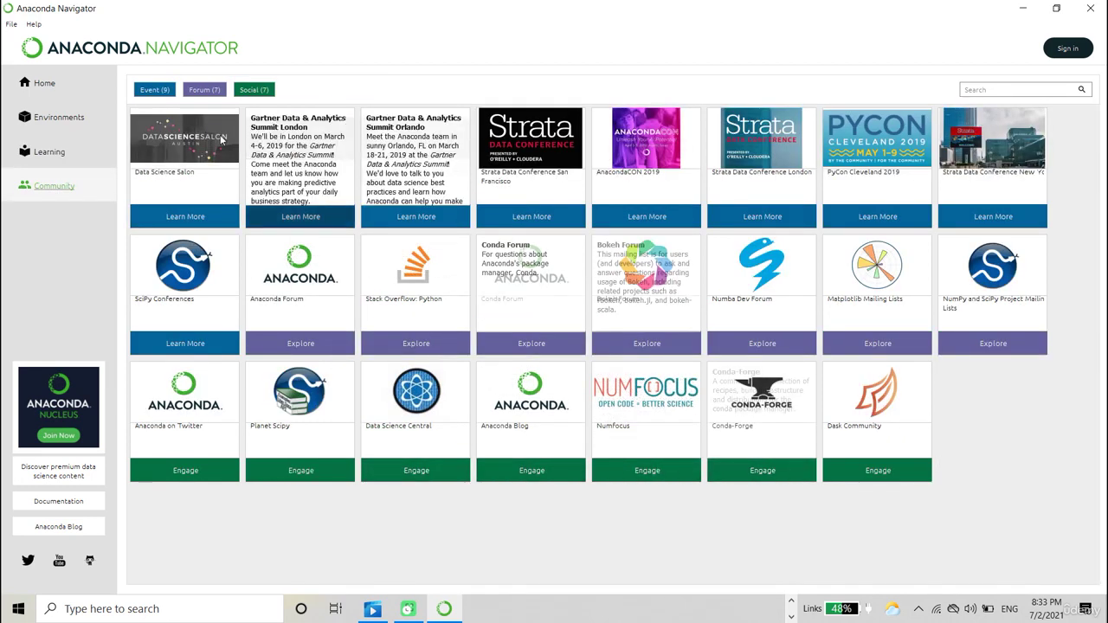
# - Return to the Home section of Anaconda Navigator and launch Jupyter Notebook
pyautogui.click(45, 87)
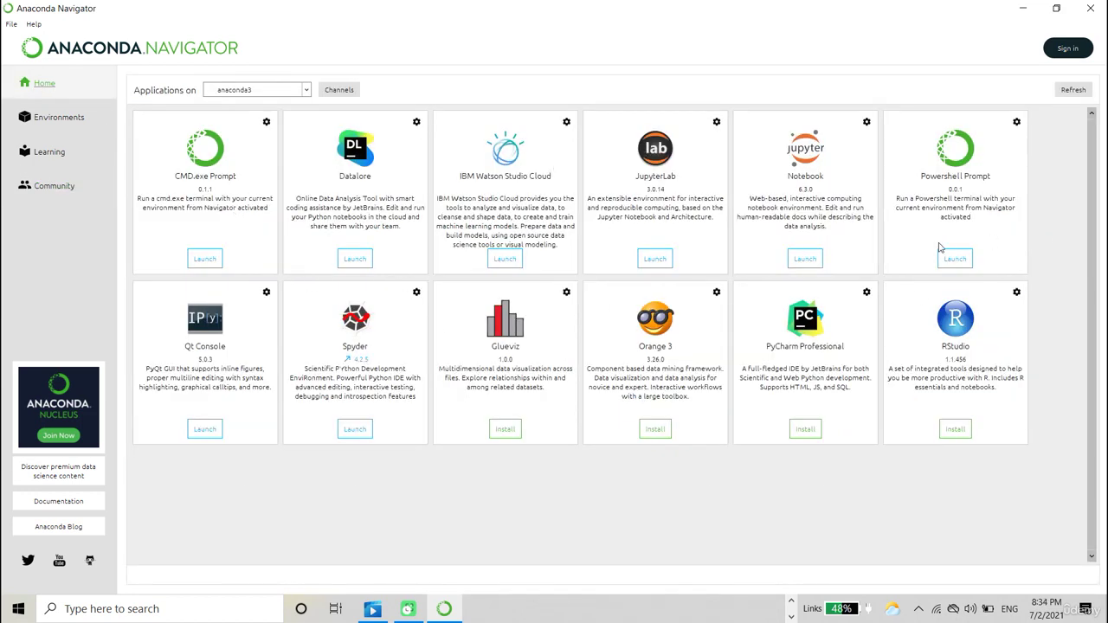
pyautogui.click(808, 259)
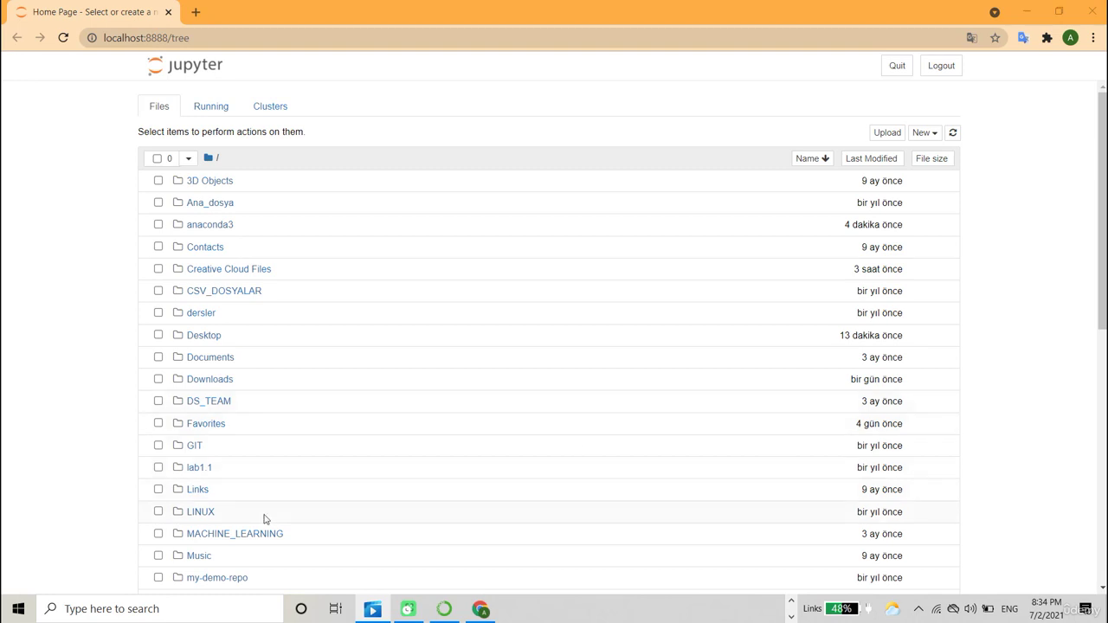
# - Search Windows for "anacon" and pin Anaconda Navigator (anaconda3) to the taskbar
pyautogui.click(18, 609)
pyautogui.write('anacon')
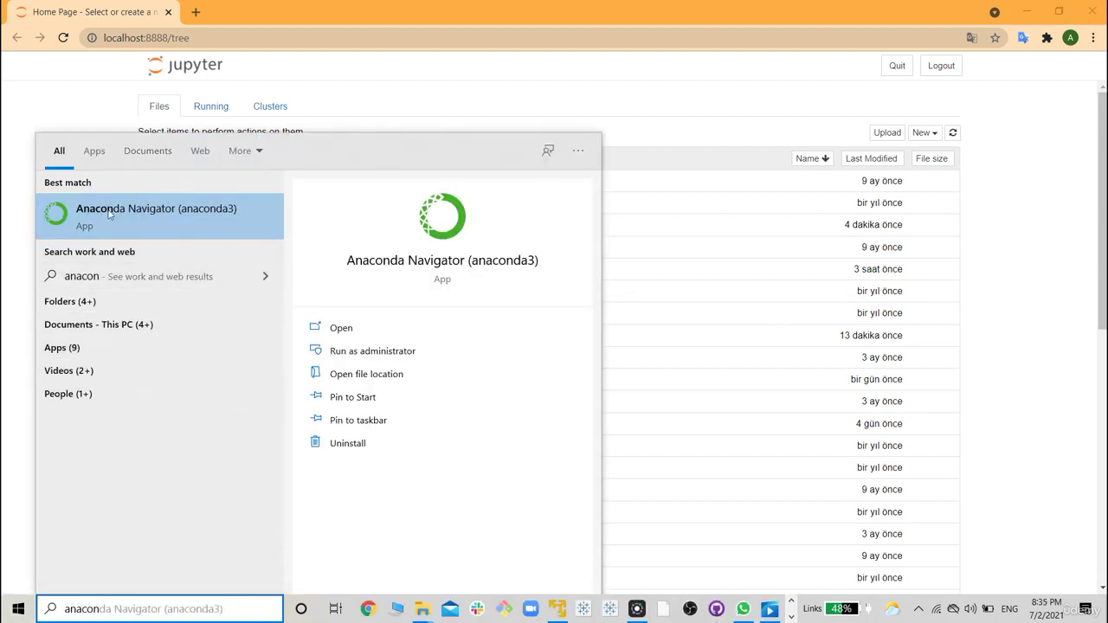
pyautogui.click(374, 424)
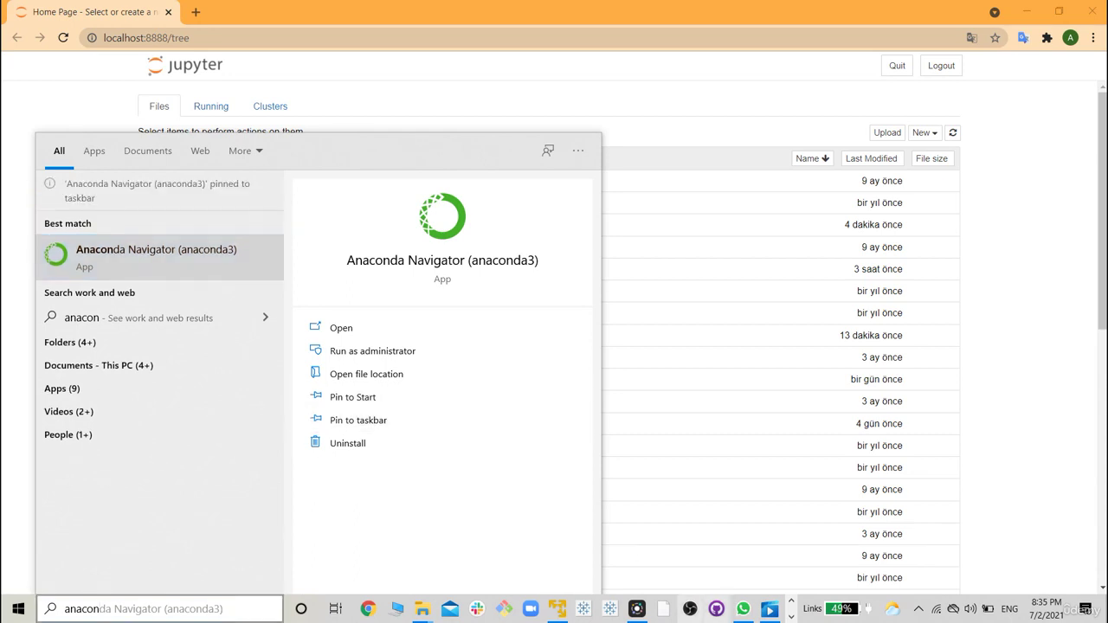
pyautogui.click(790, 617)
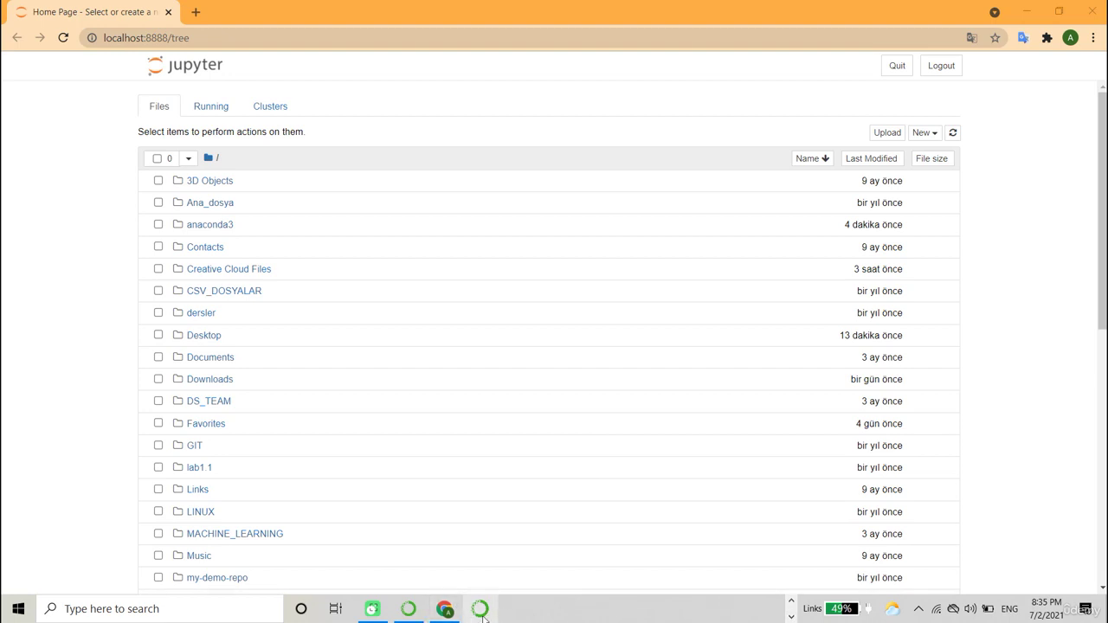
# - Search Windows for "jup" and pin Jupyter Notebook (anaconda3) to the taskbar
pyautogui.click(21, 612)
pyautogui.write('jup')
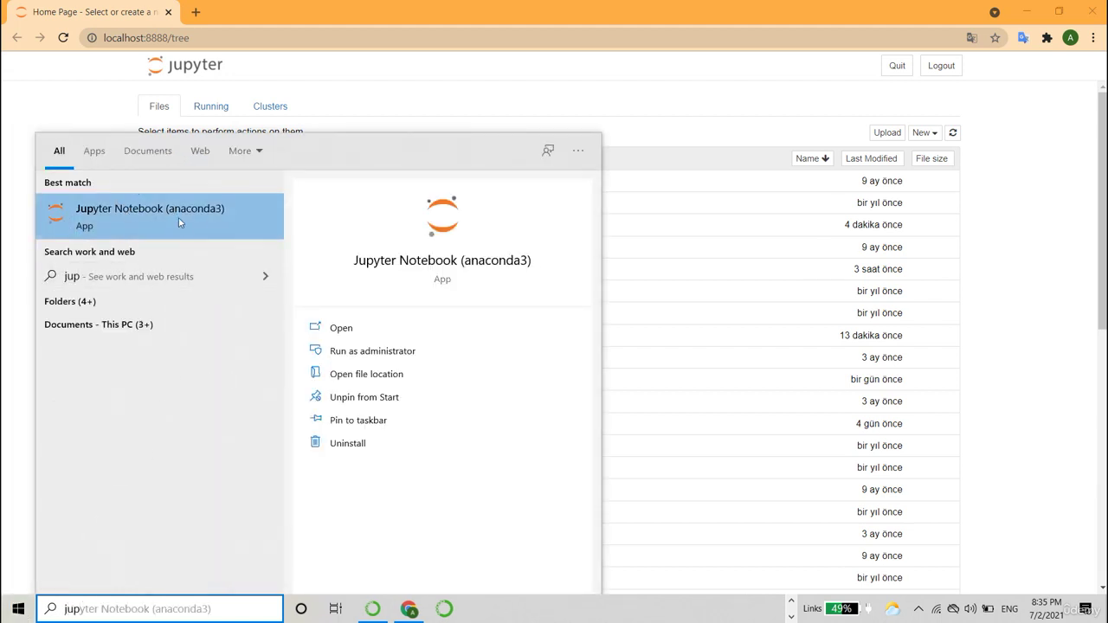
pyautogui.click(353, 422)
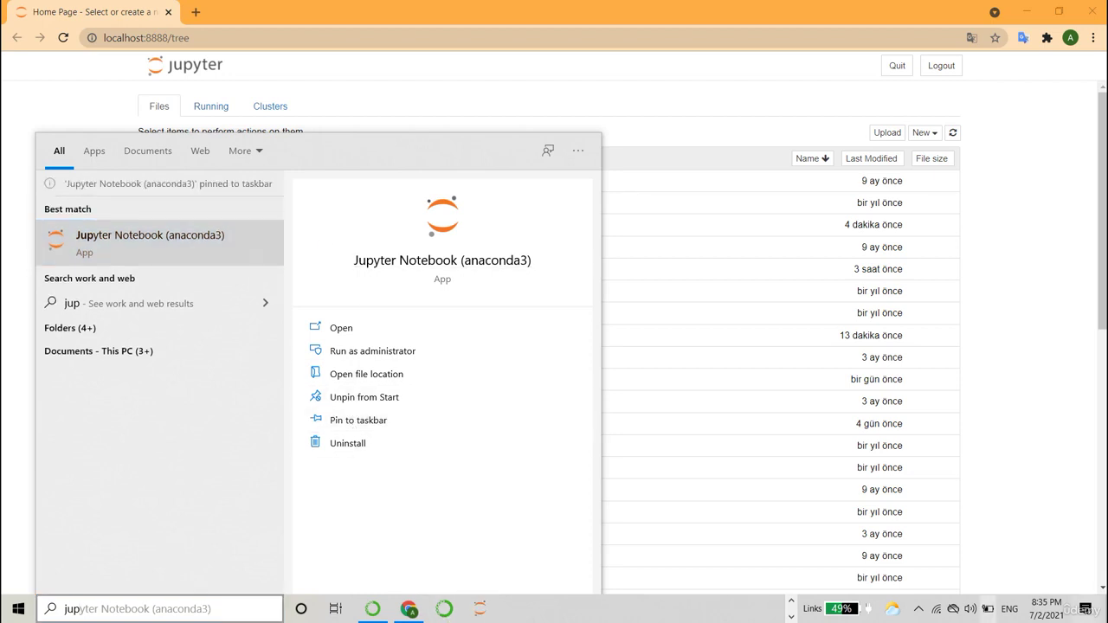
pyautogui.press('Escape')
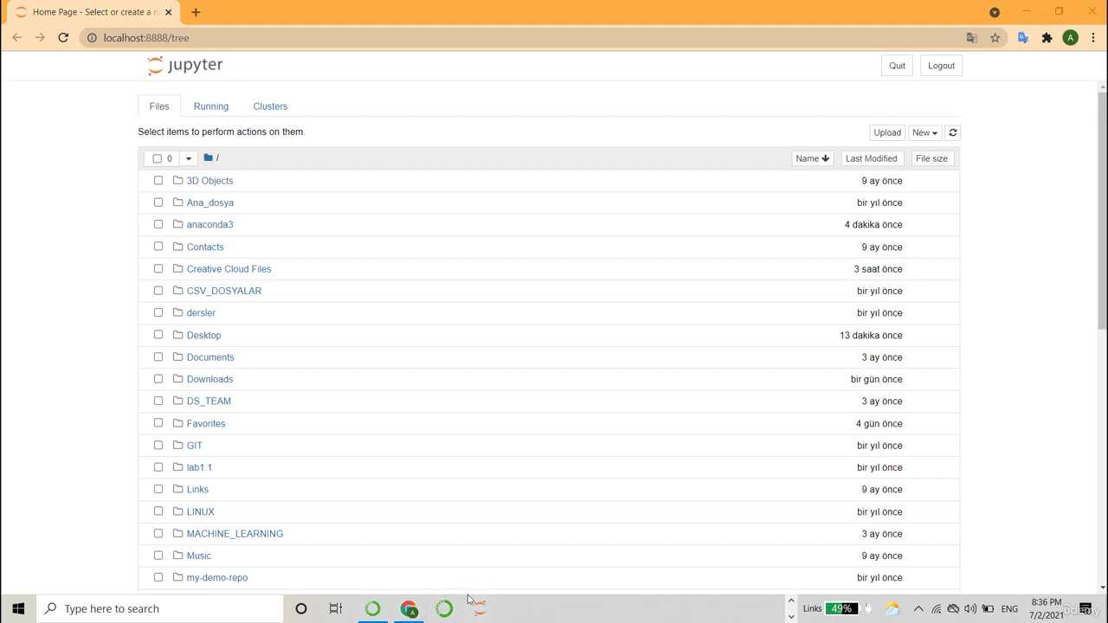
# - Quit Anaconda Navigator and close the browser window showing the Jupyter file tree
pyautogui.moveTo(386, 615)
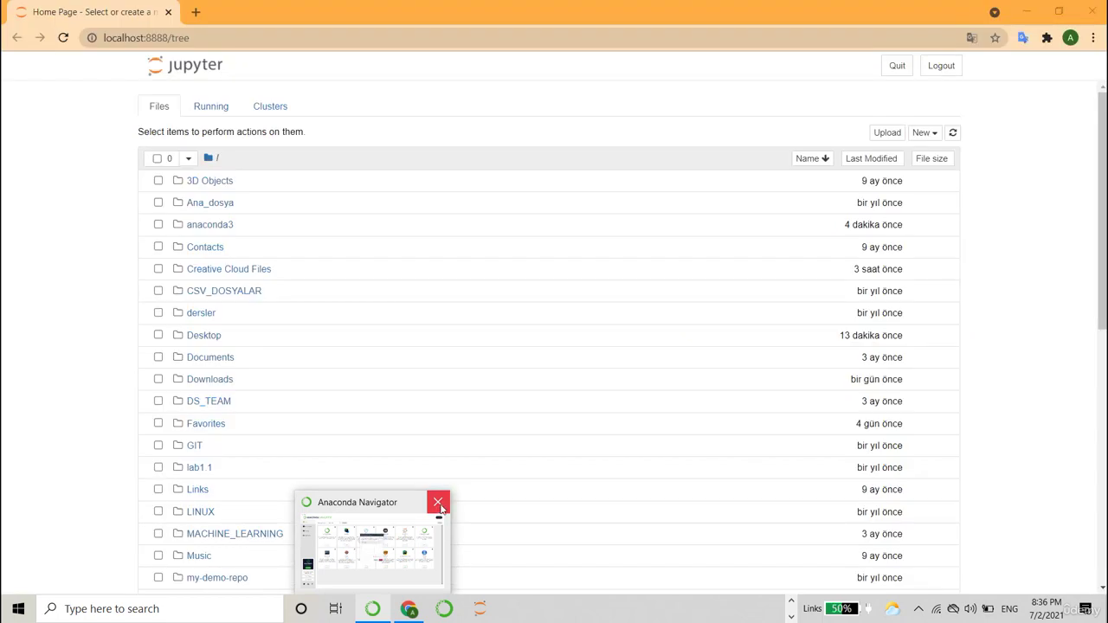
pyautogui.click(438, 505)
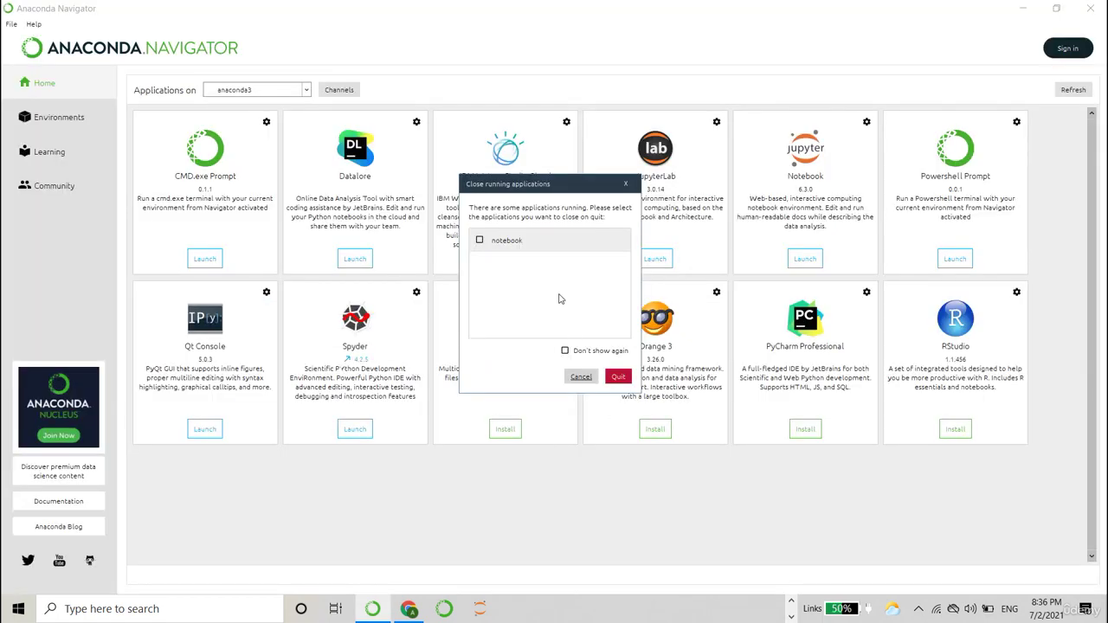
pyautogui.click(618, 376)
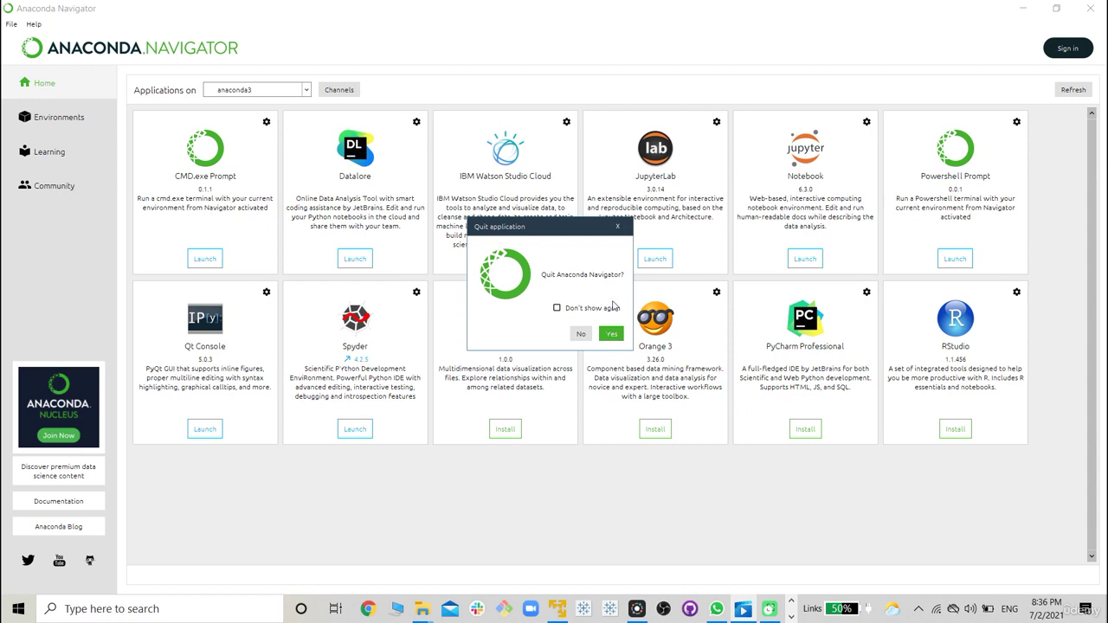
pyautogui.click(609, 335)
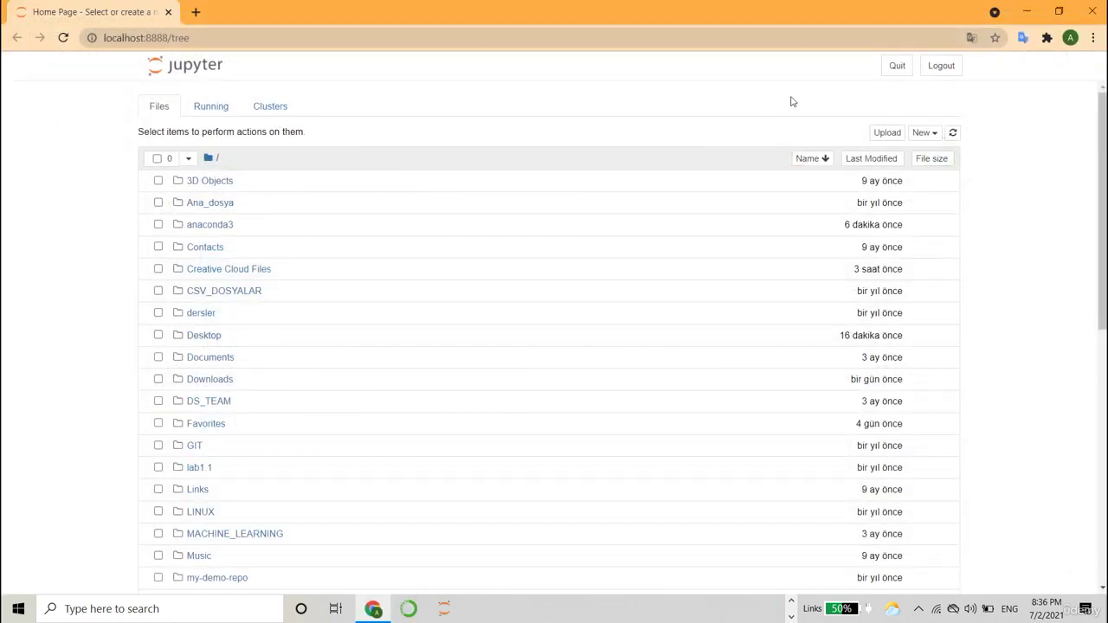
pyautogui.click(1095, 13)
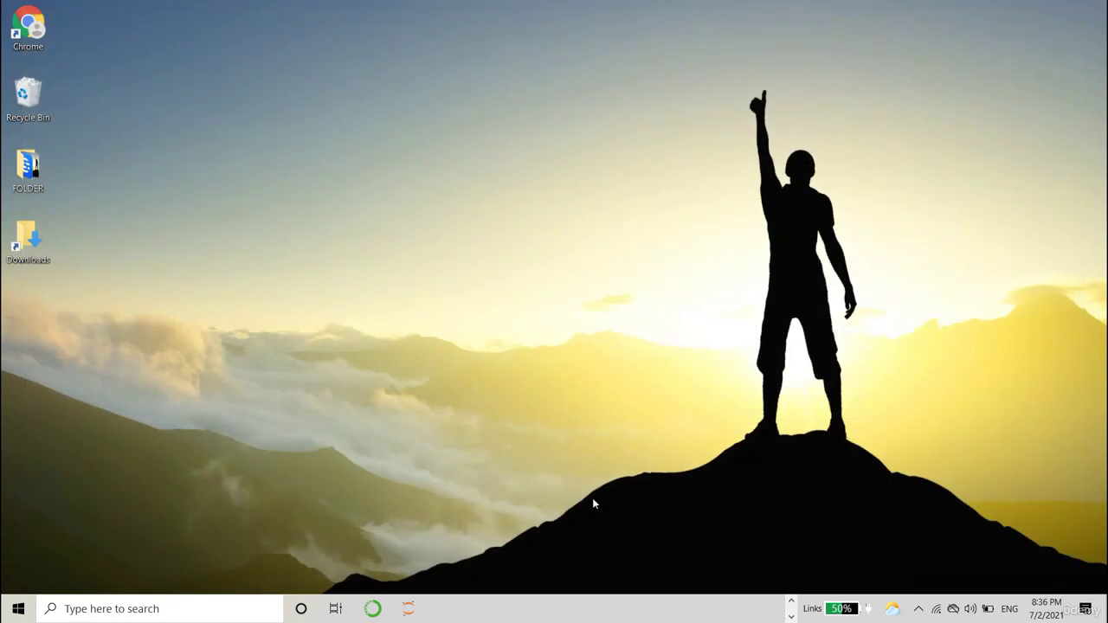
# - Launch Anaconda Navigator from its pinned shortcut, minimize its window, and start Jupyter Notebook from its own pinned shortcut
pyautogui.click(372, 610)
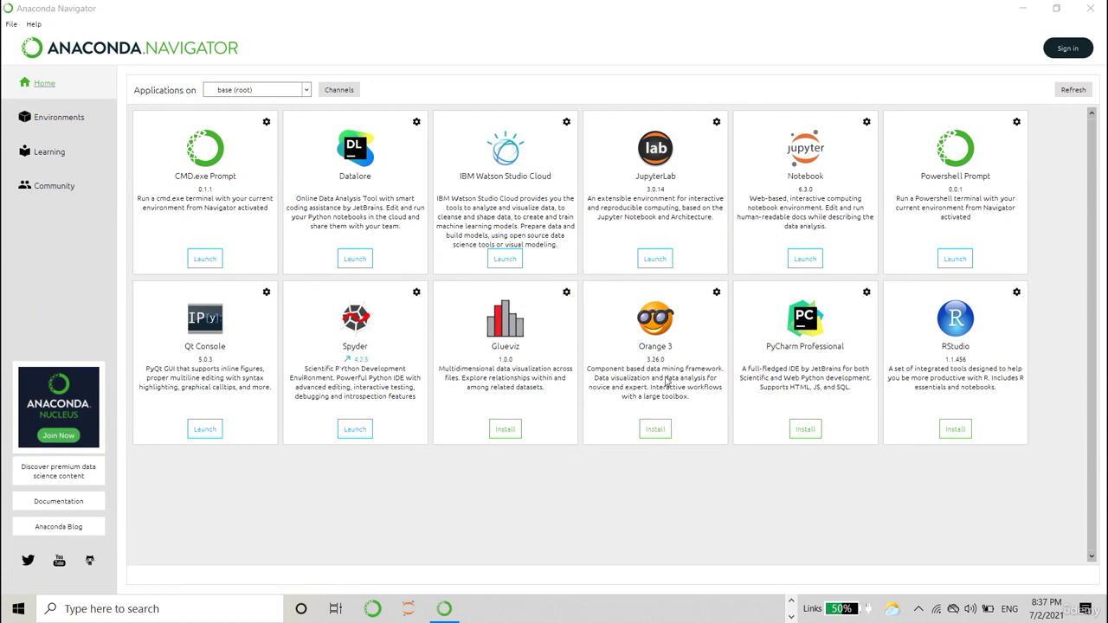
pyautogui.click(1022, 10)
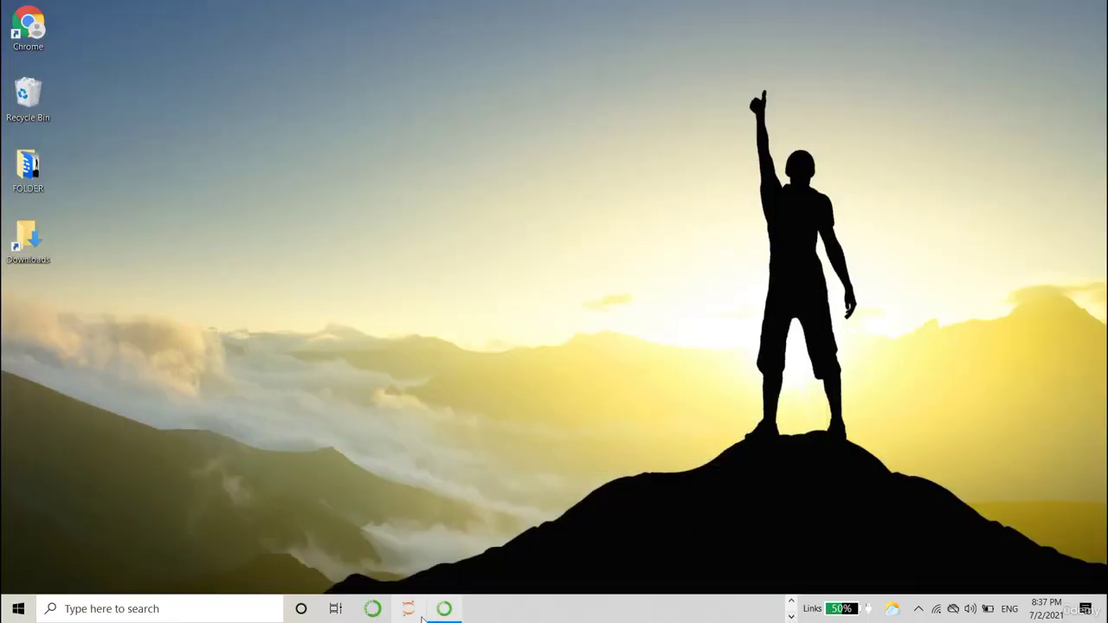
pyautogui.click(410, 613)
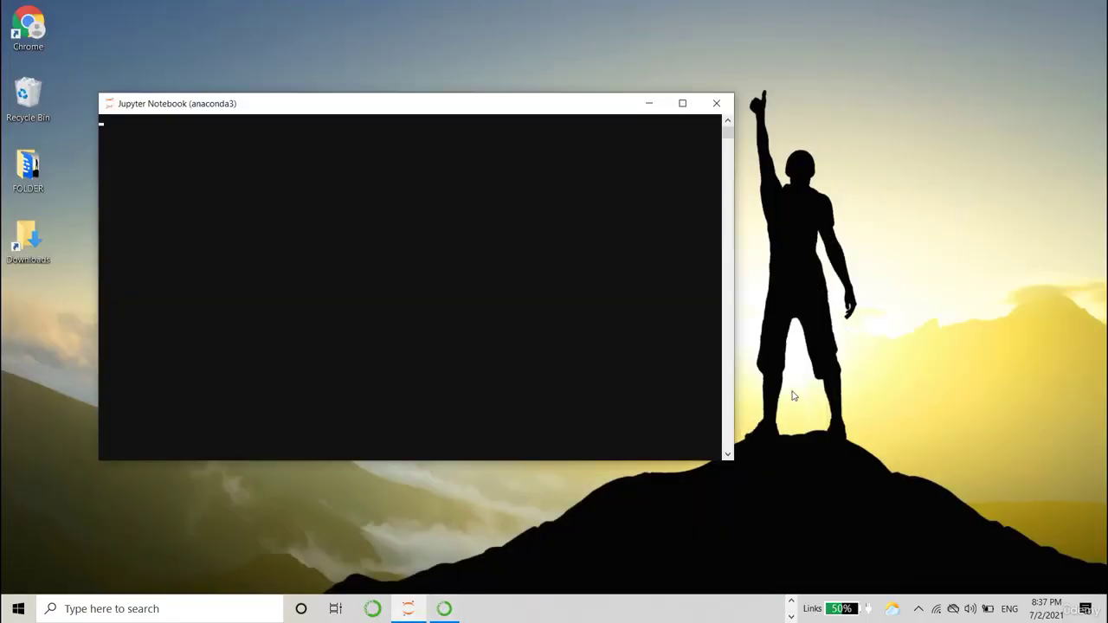